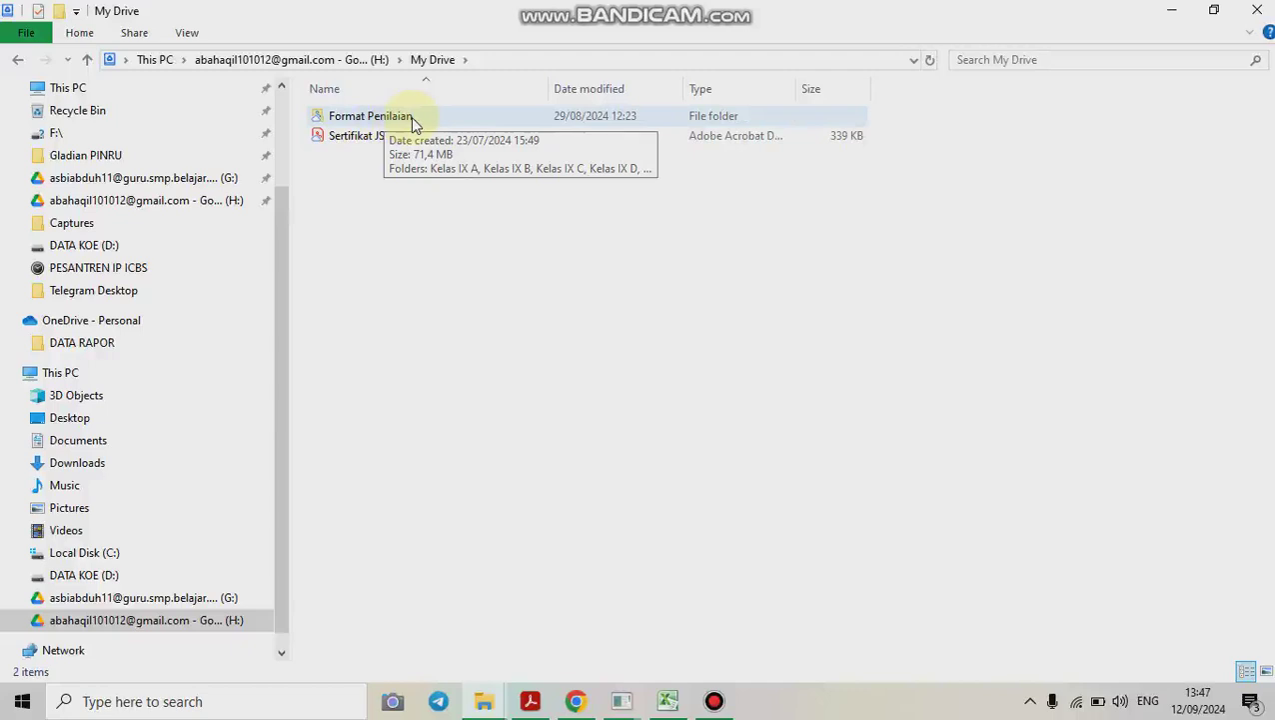
# Open the Kelas IX A folder inside Format Penilaian and switch to the Fiqih grade workbook in Excel
pyautogui.doubleClick(411, 117)
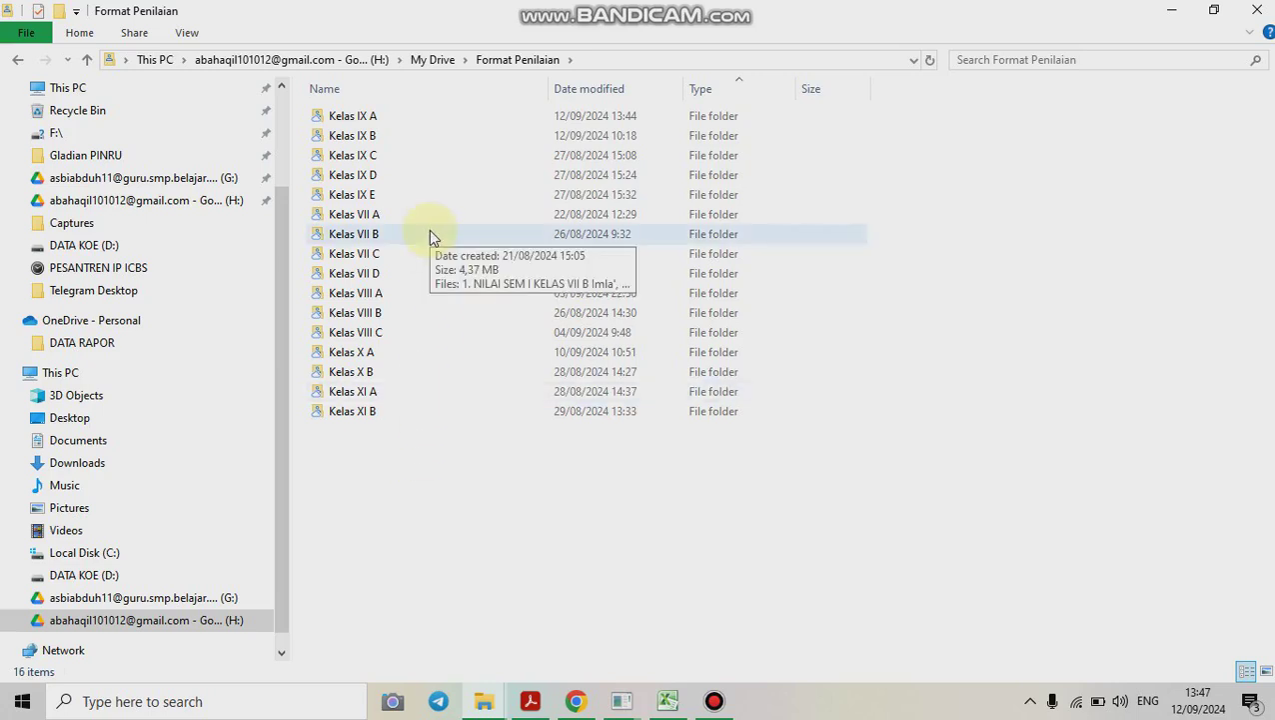
pyautogui.doubleClick(404, 125)
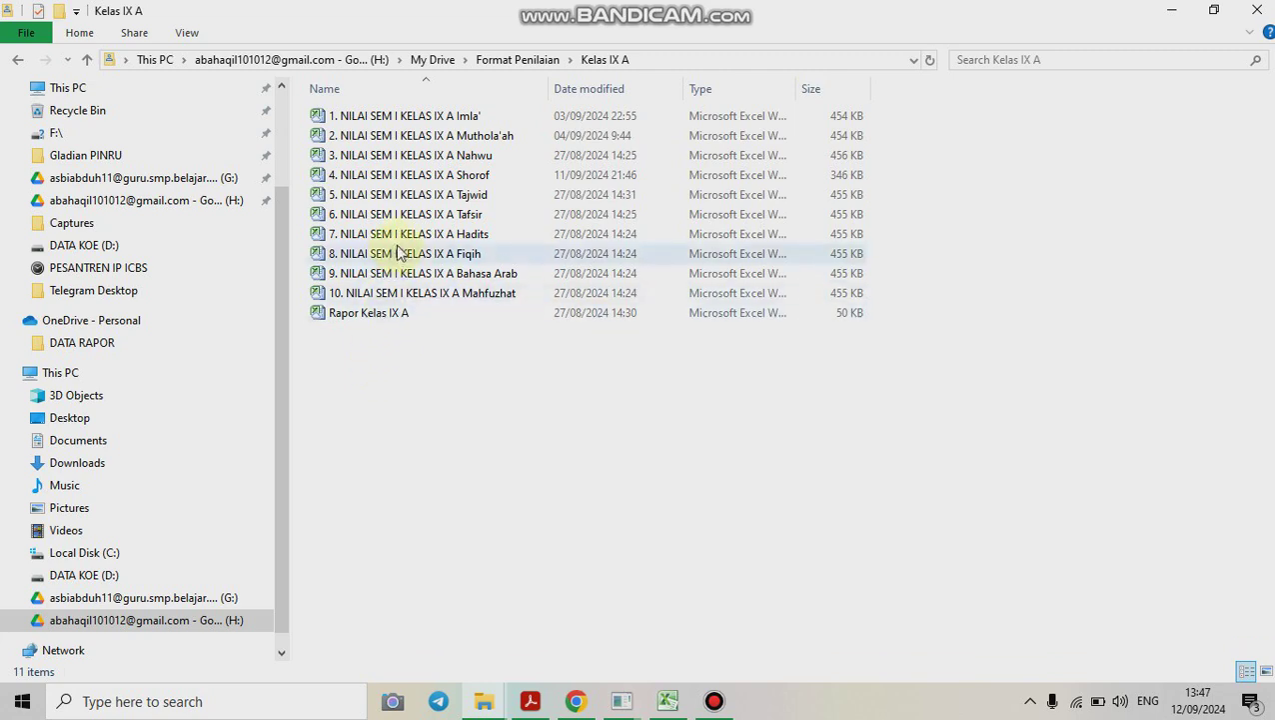
pyautogui.click(667, 701)
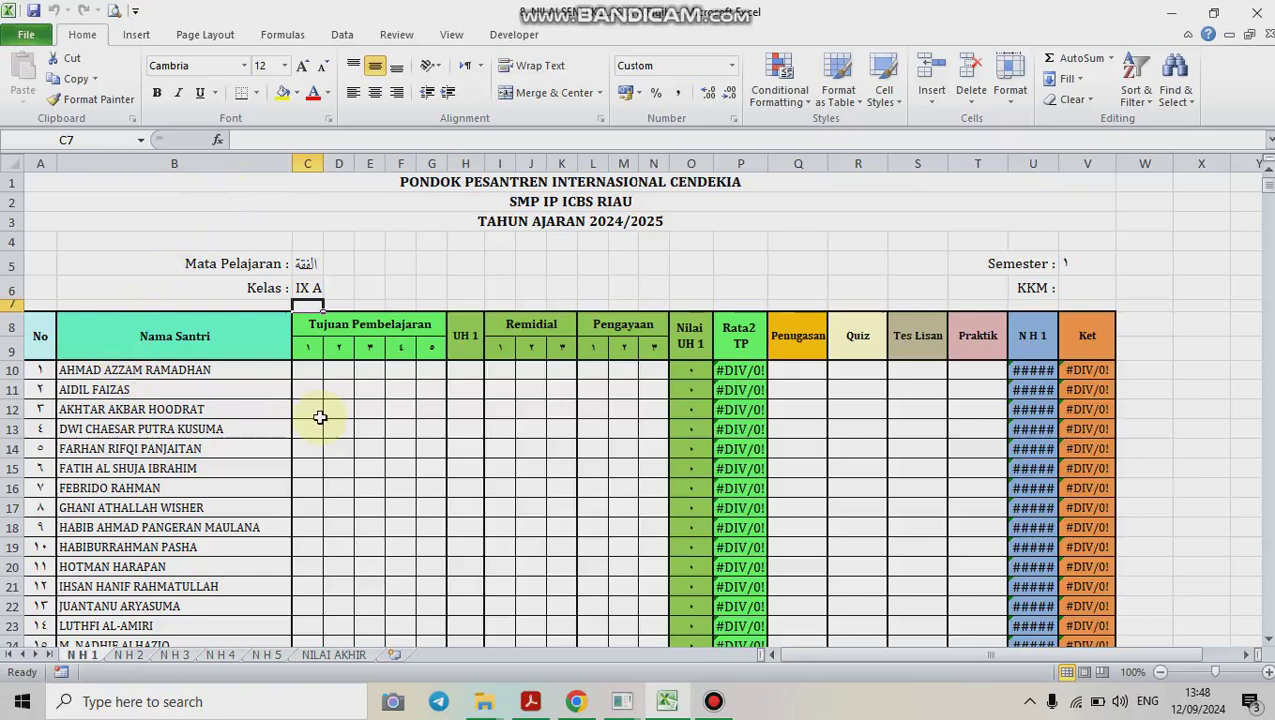
# Check the subject, class and semester entries in the N H 1 sheet header and set the KKM to 75
pyautogui.click(305, 264)
pyautogui.click(307, 288)
pyautogui.click(1068, 263)
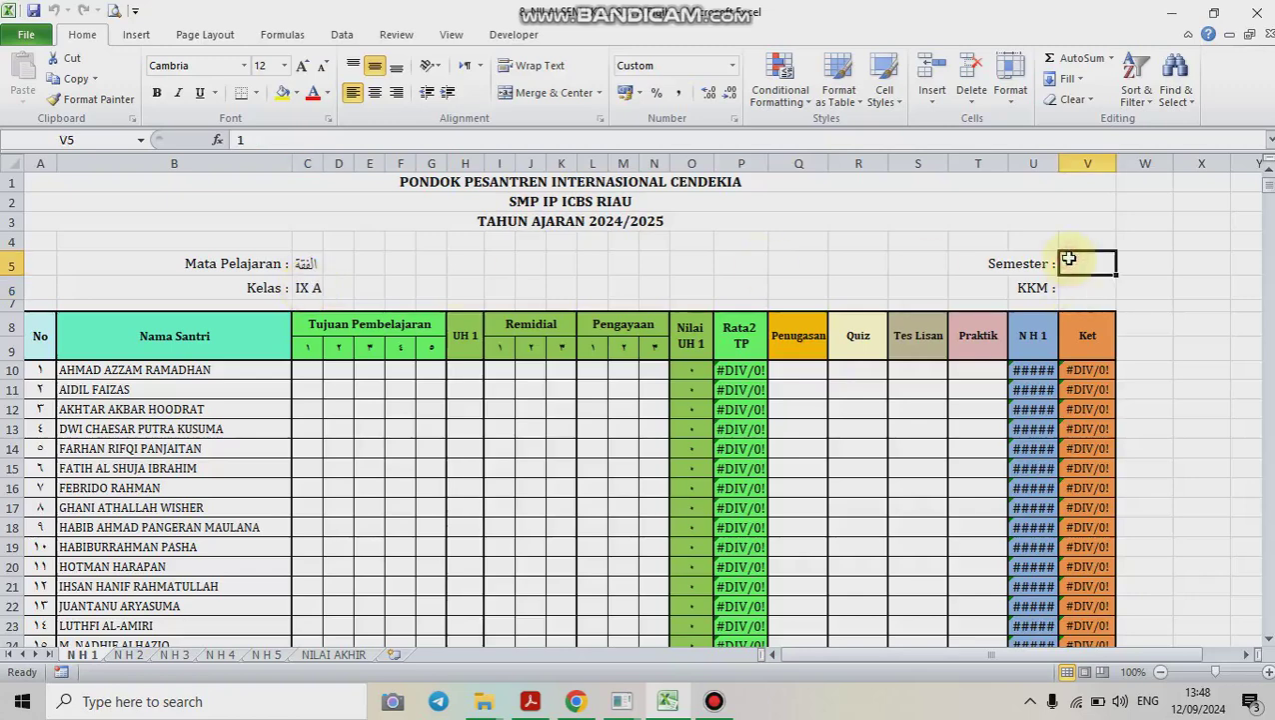
pyautogui.click(1089, 288)
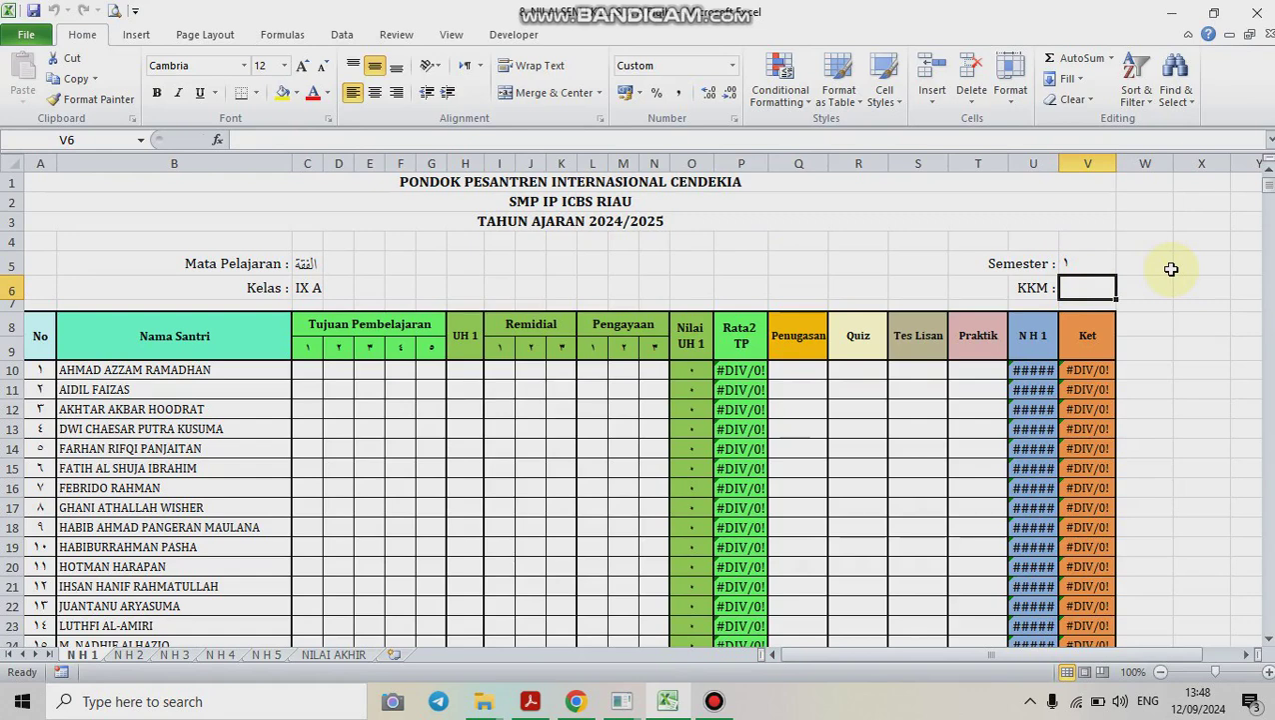
pyautogui.write('75')
pyautogui.press('Return')
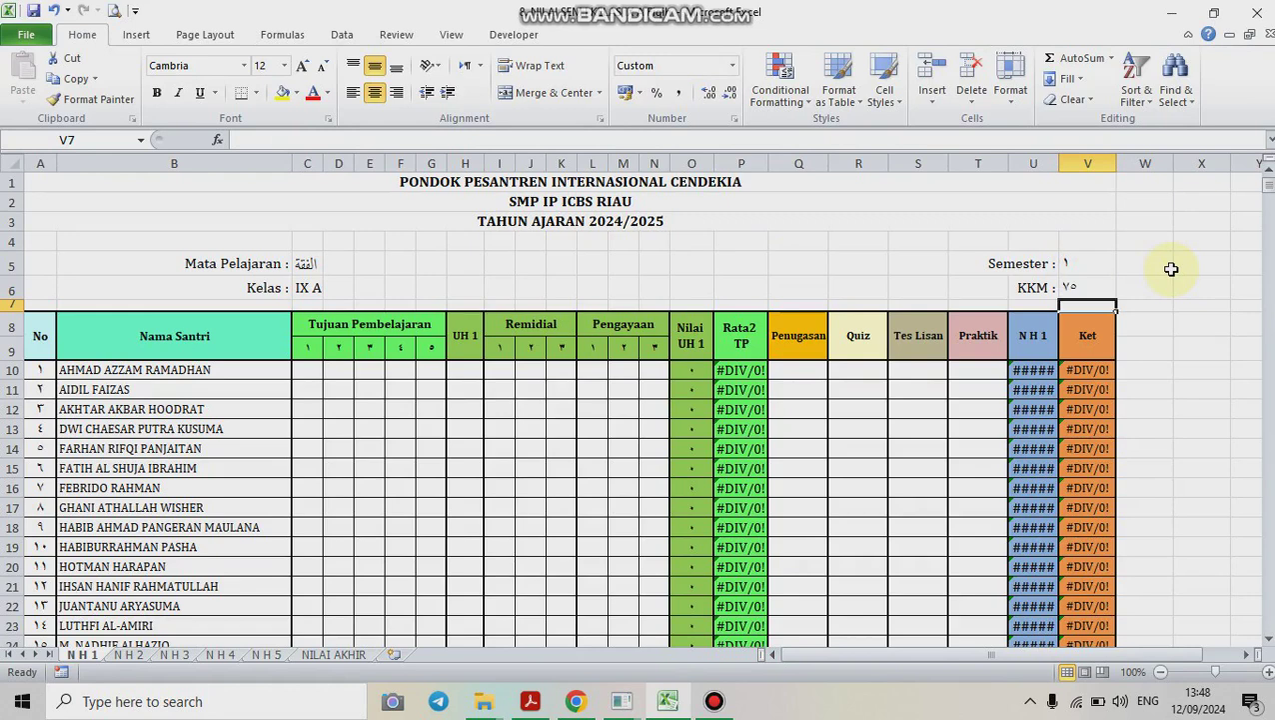
# Examine the column headings of the N H 1 grade table, from Tujuan Pembelajaran through to Ket
pyautogui.moveTo(336, 323); pyautogui.dragTo(345, 347)
pyautogui.click(465, 341)
pyautogui.click(518, 326)
pyautogui.click(604, 328)
pyautogui.click(692, 327)
pyautogui.click(739, 336)
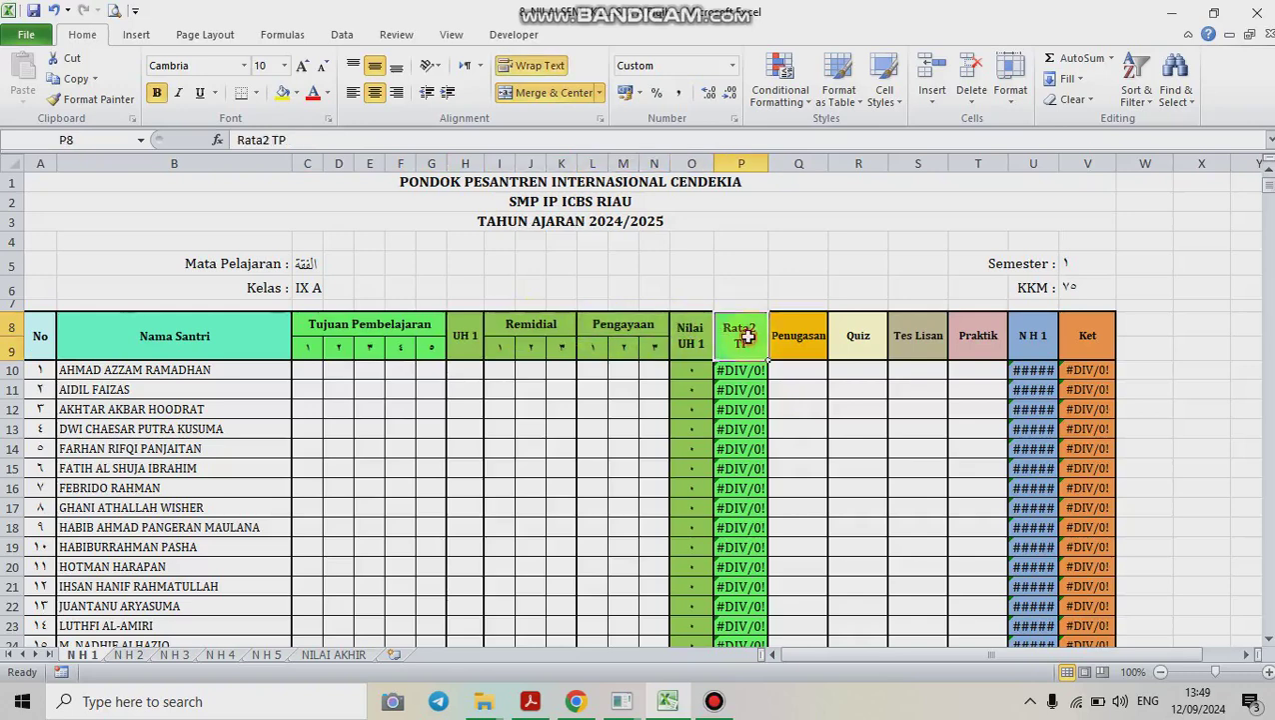
pyautogui.click(799, 341)
pyautogui.click(858, 336)
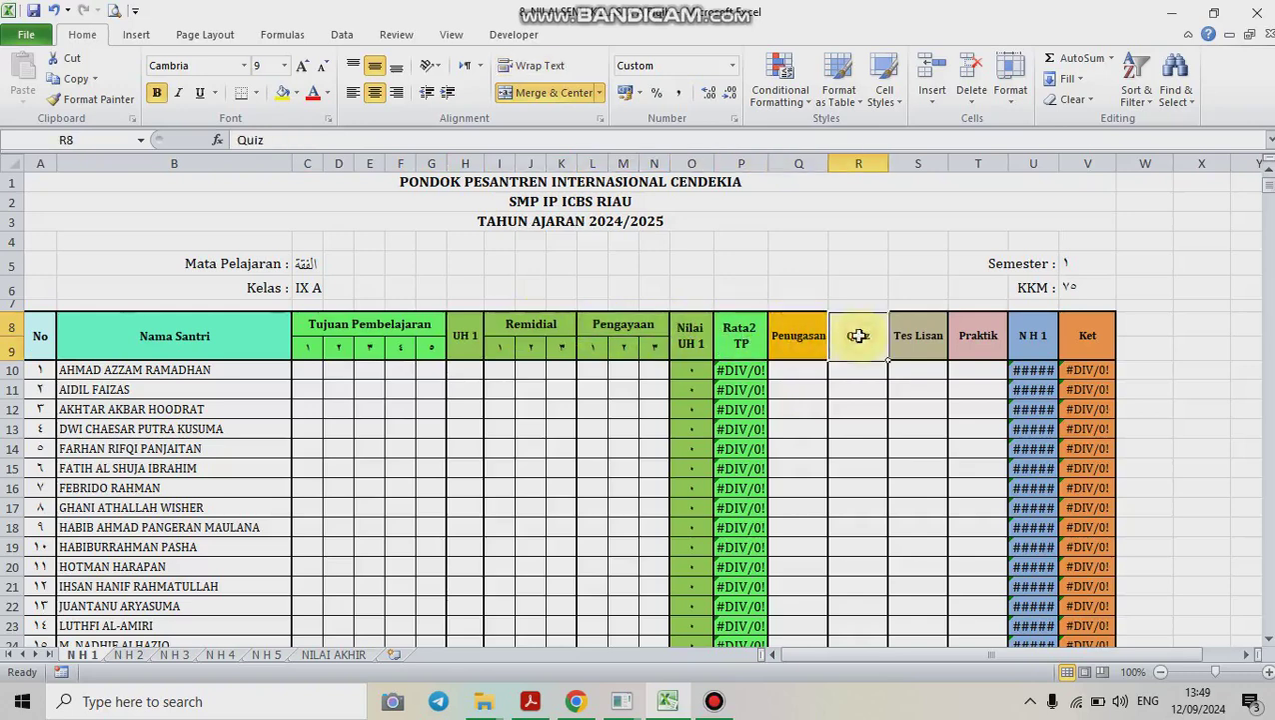
pyautogui.click(925, 340)
pyautogui.click(974, 337)
pyautogui.click(1024, 339)
pyautogui.click(1090, 333)
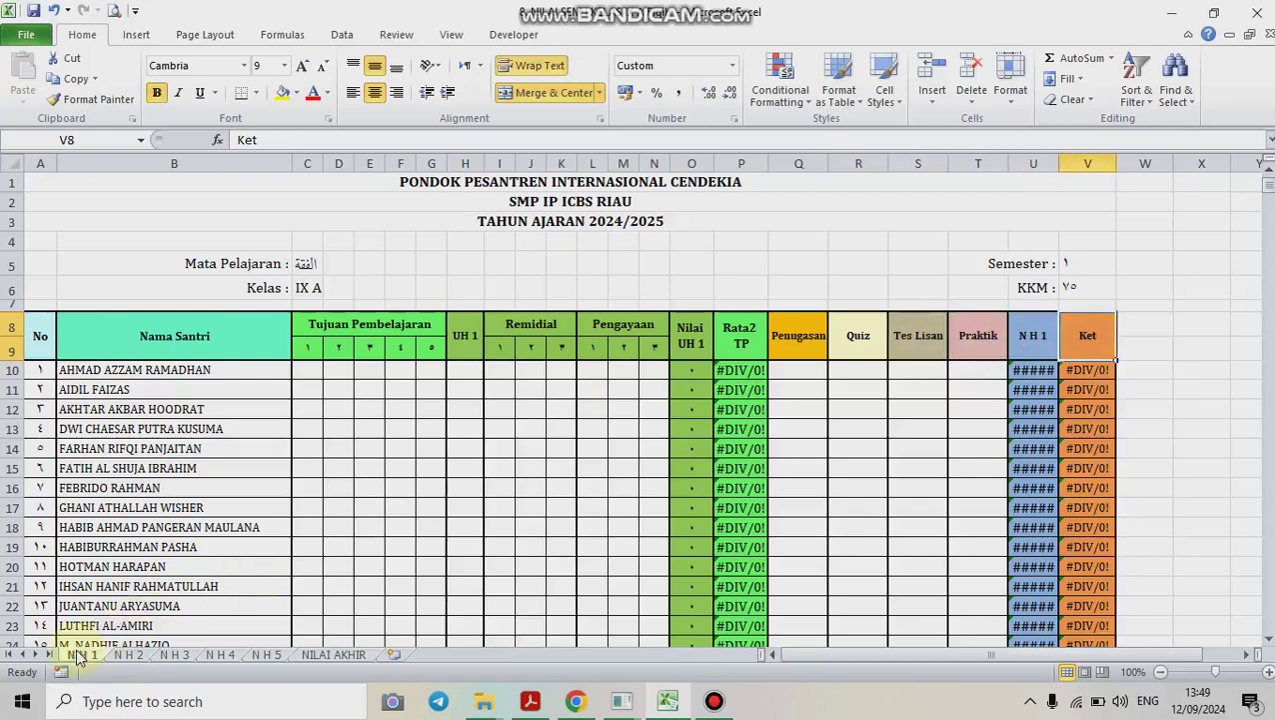
# Look through the N H 2 to N H 5 and NILAI AKHIR sheets and return to N H 1
pyautogui.click(127, 655)
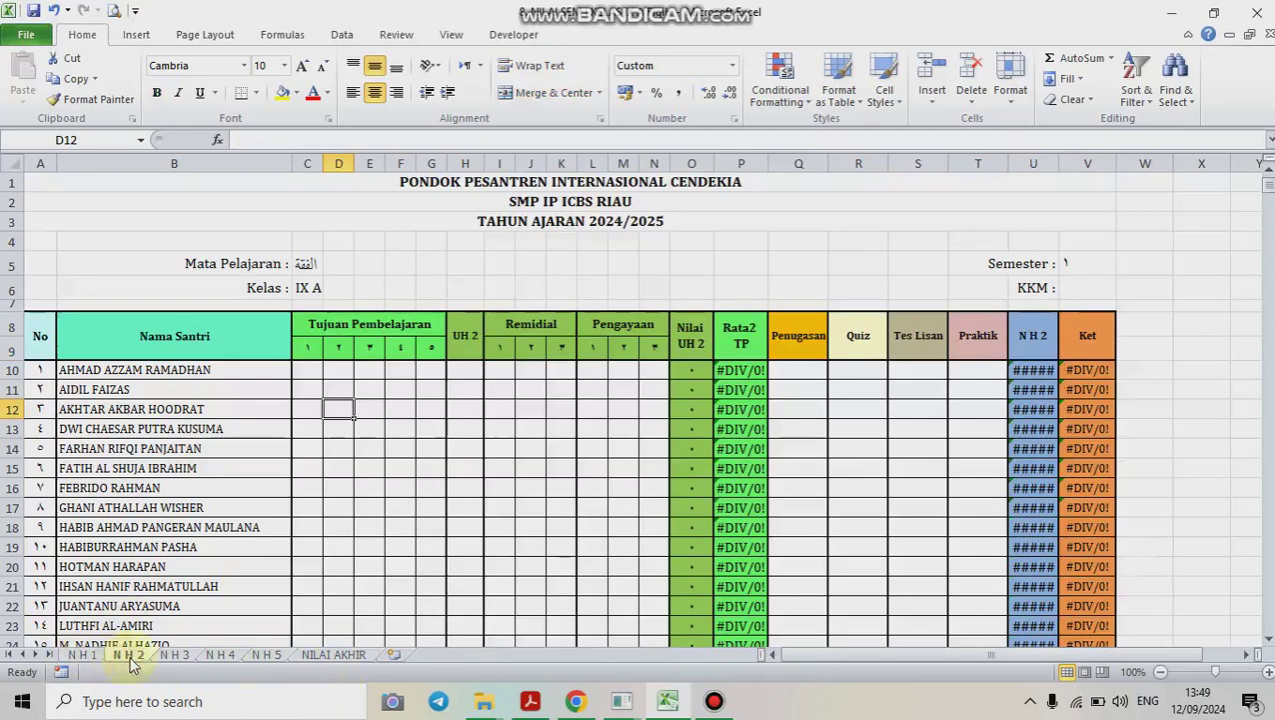
pyautogui.click(177, 656)
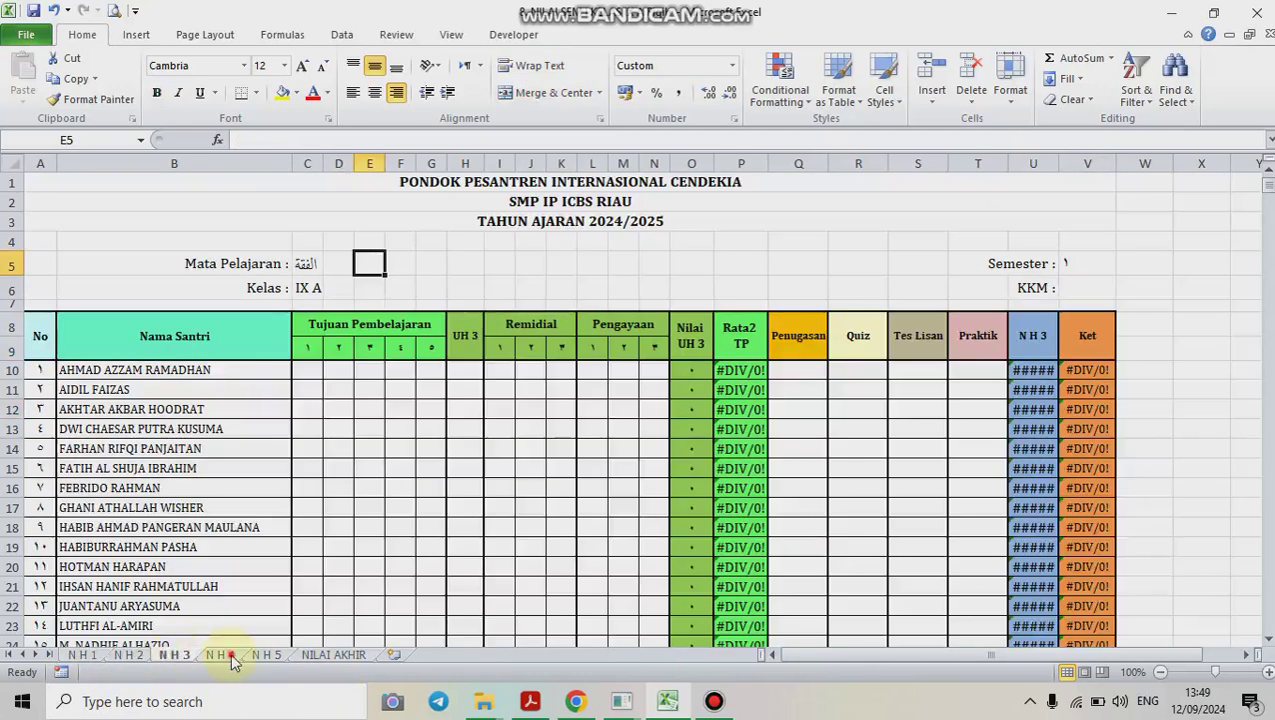
pyautogui.click(228, 655)
pyautogui.click(270, 656)
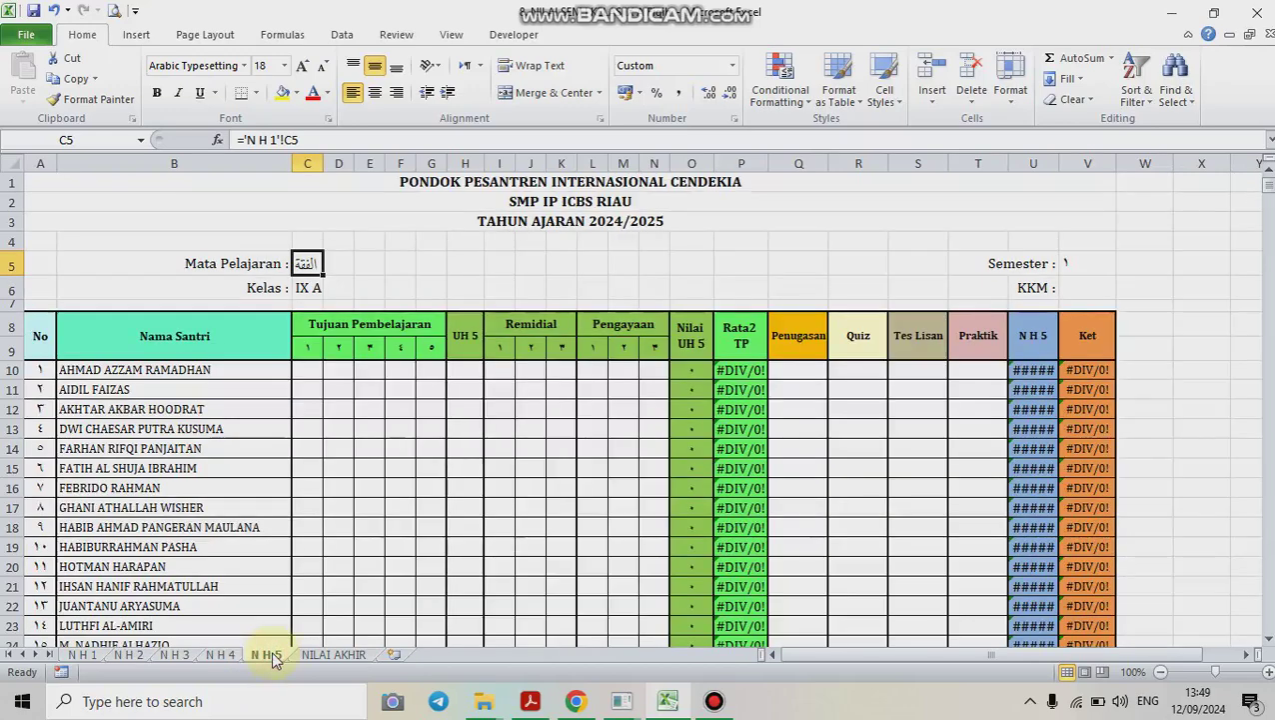
pyautogui.click(314, 657)
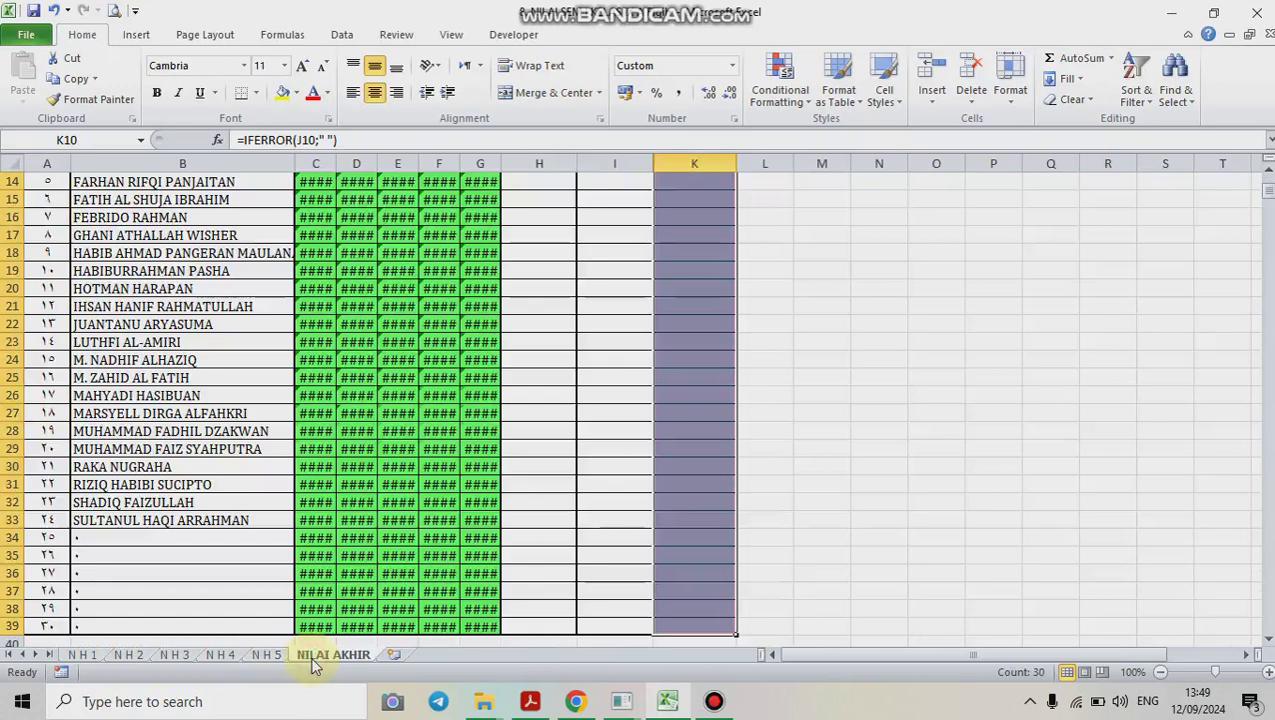
pyautogui.click(84, 657)
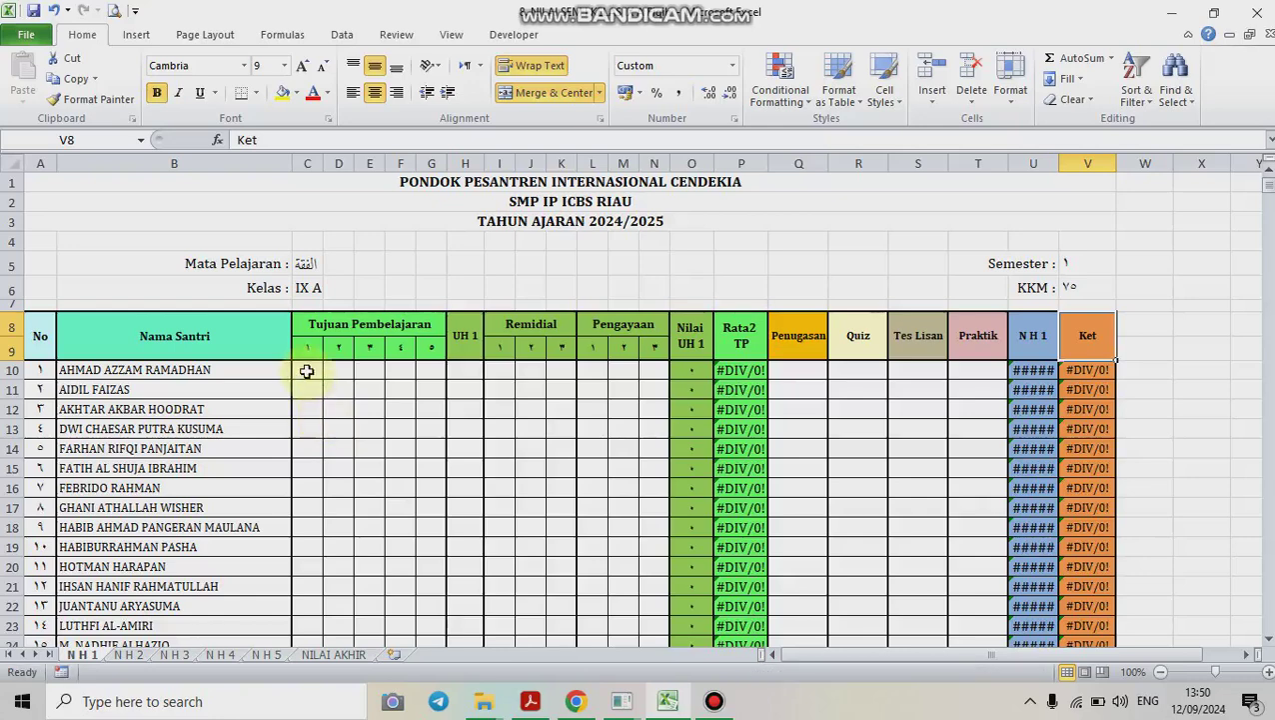
# Enter 78 as the first student's Tujuan Pembelajaran 1 score and 80 as the UH 1 score
pyautogui.click(307, 370)
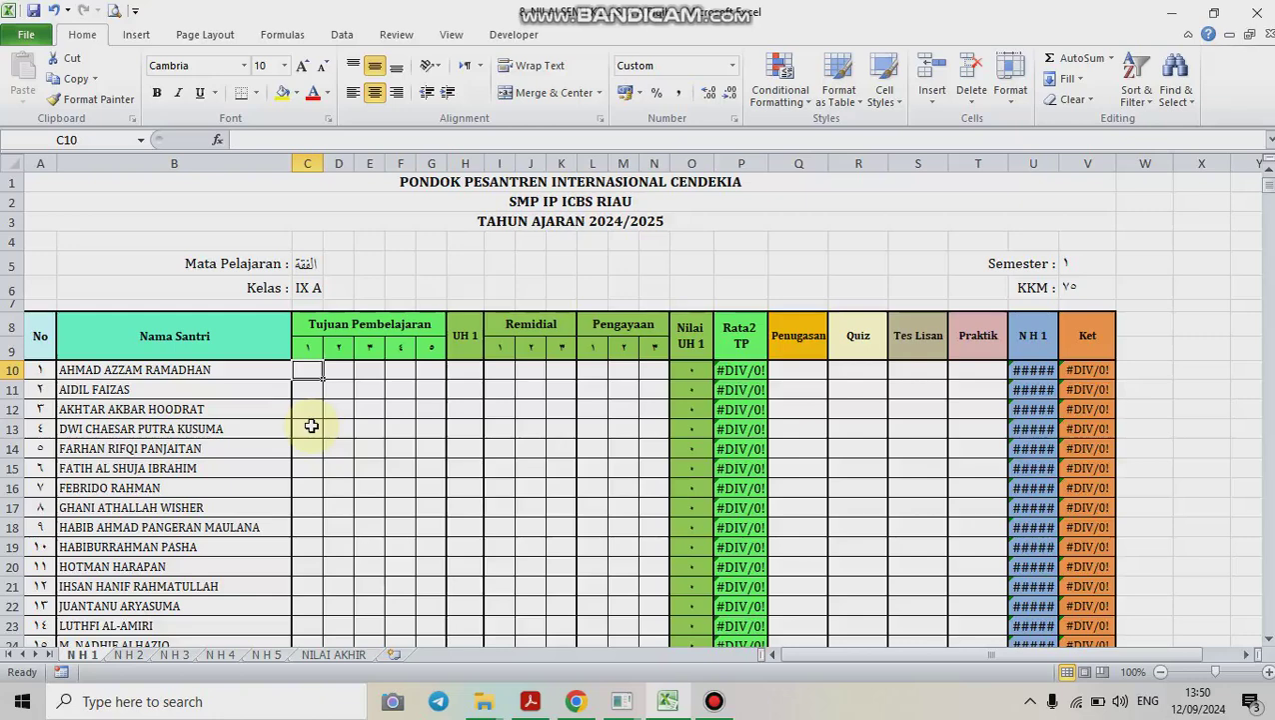
pyautogui.write('78')
pyautogui.press('Tab')
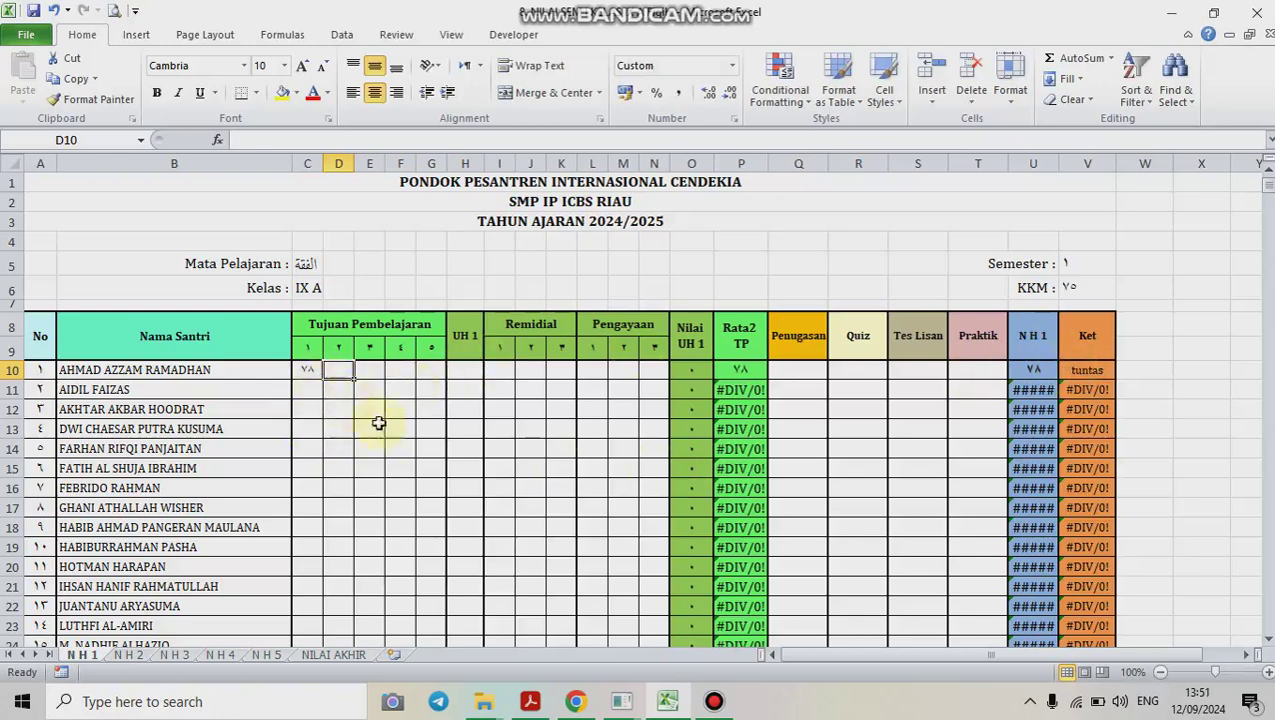
pyautogui.click(463, 370)
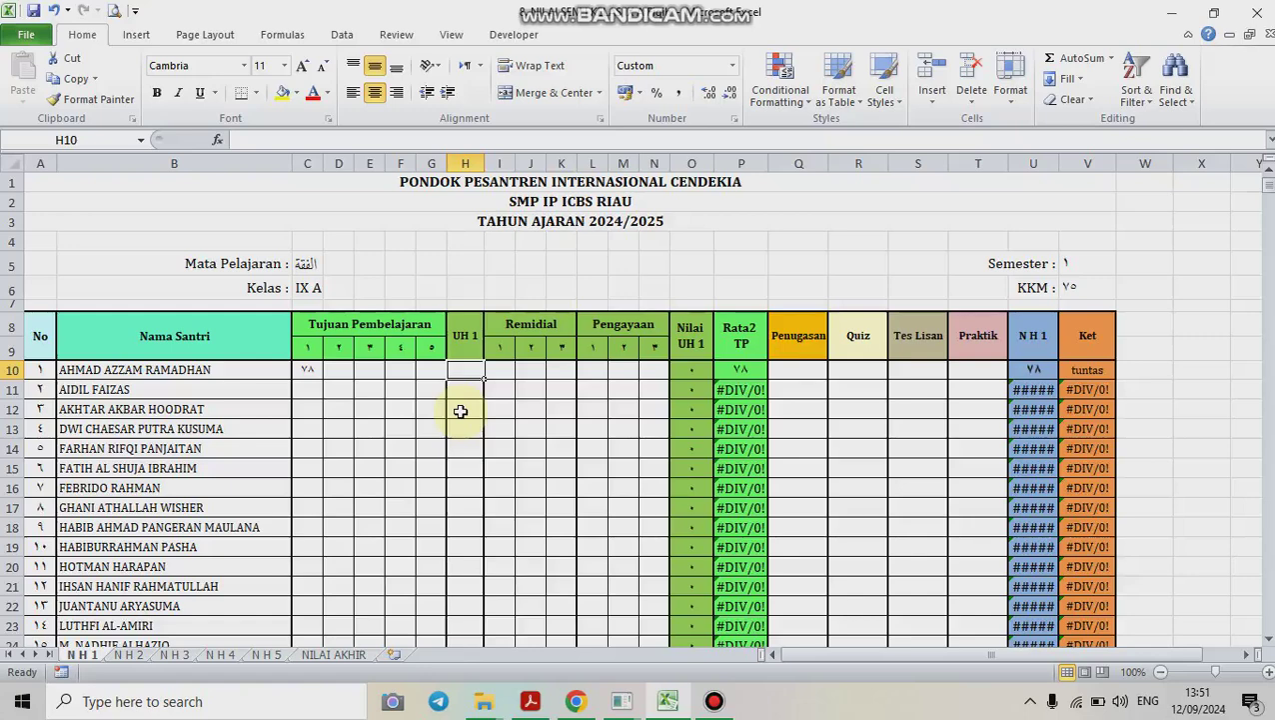
pyautogui.write('80')
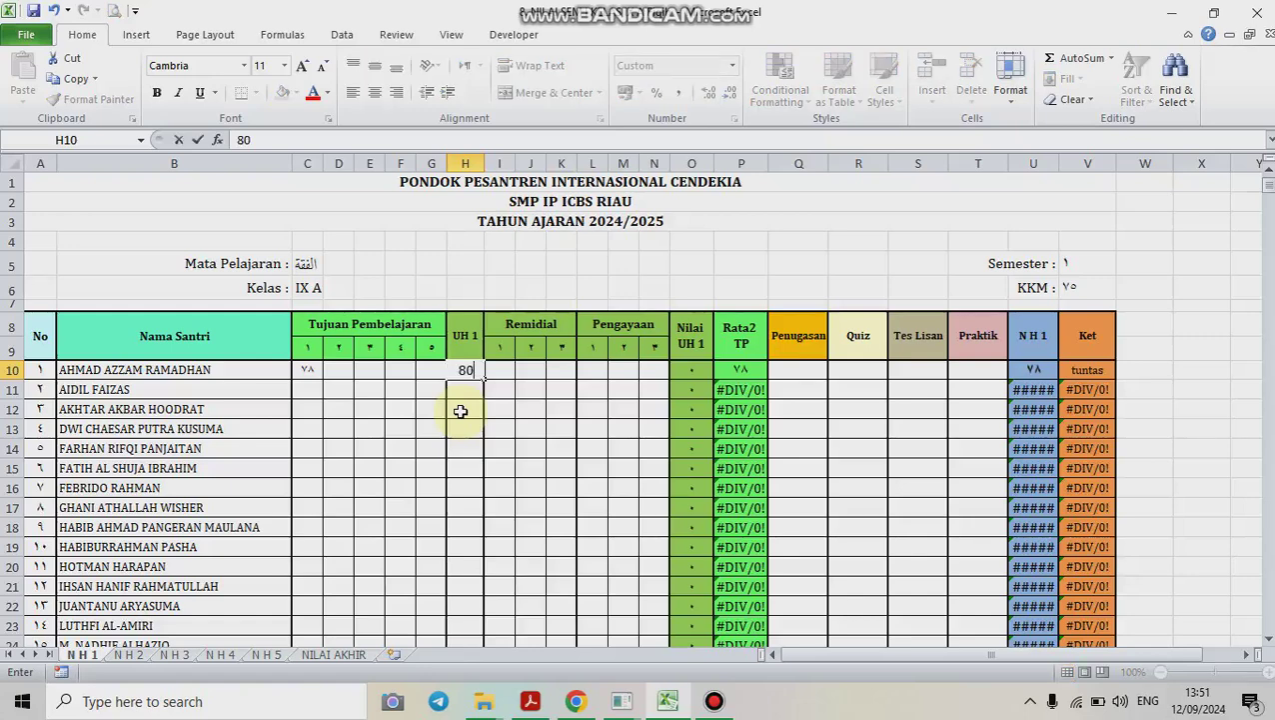
pyautogui.press('Tab')
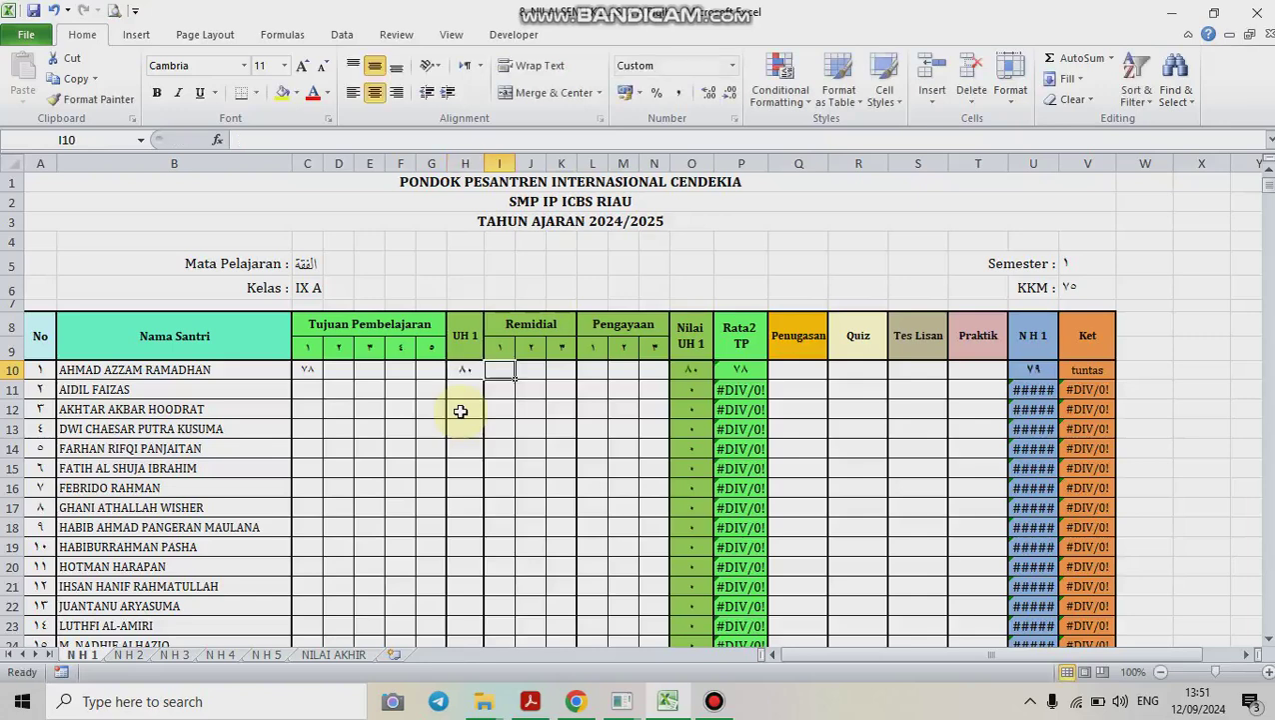
# Check the KKM, change the first student's UH 1 score to 70 and inspect the Ket status
pyautogui.click(1087, 289)
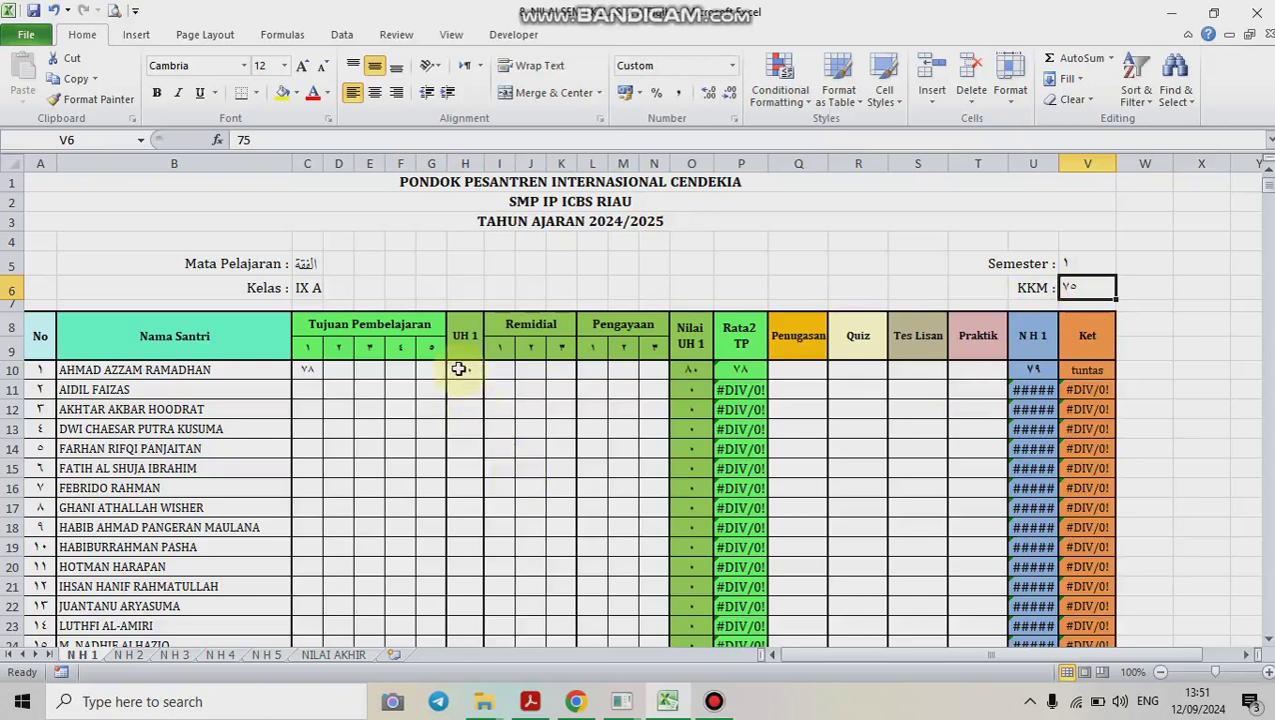
pyautogui.click(459, 369)
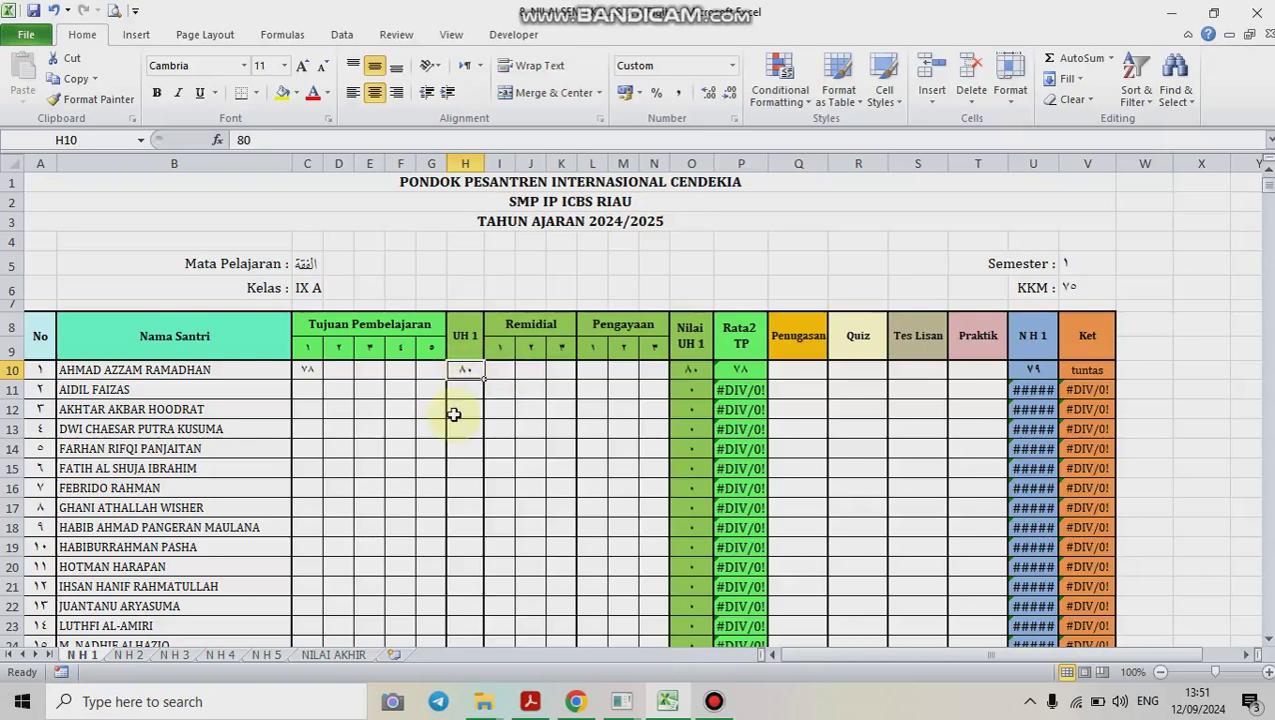
pyautogui.write('70')
pyautogui.press('Return')
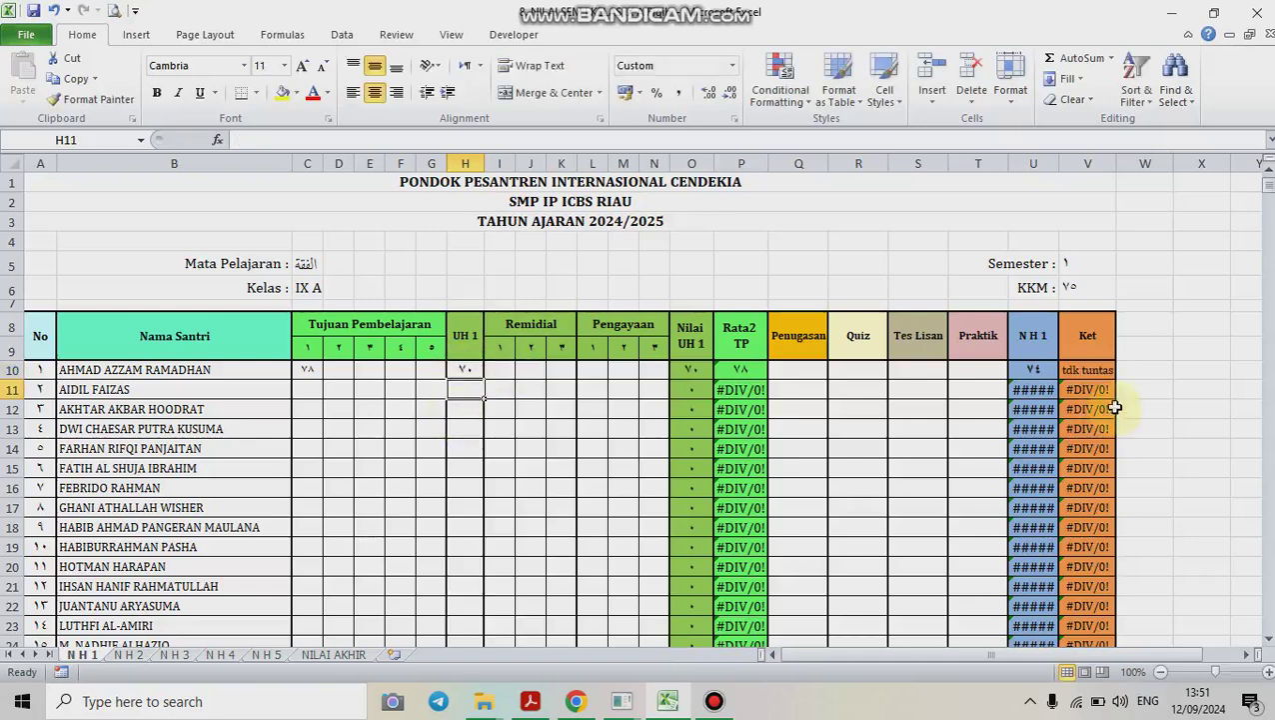
pyautogui.click(1096, 370)
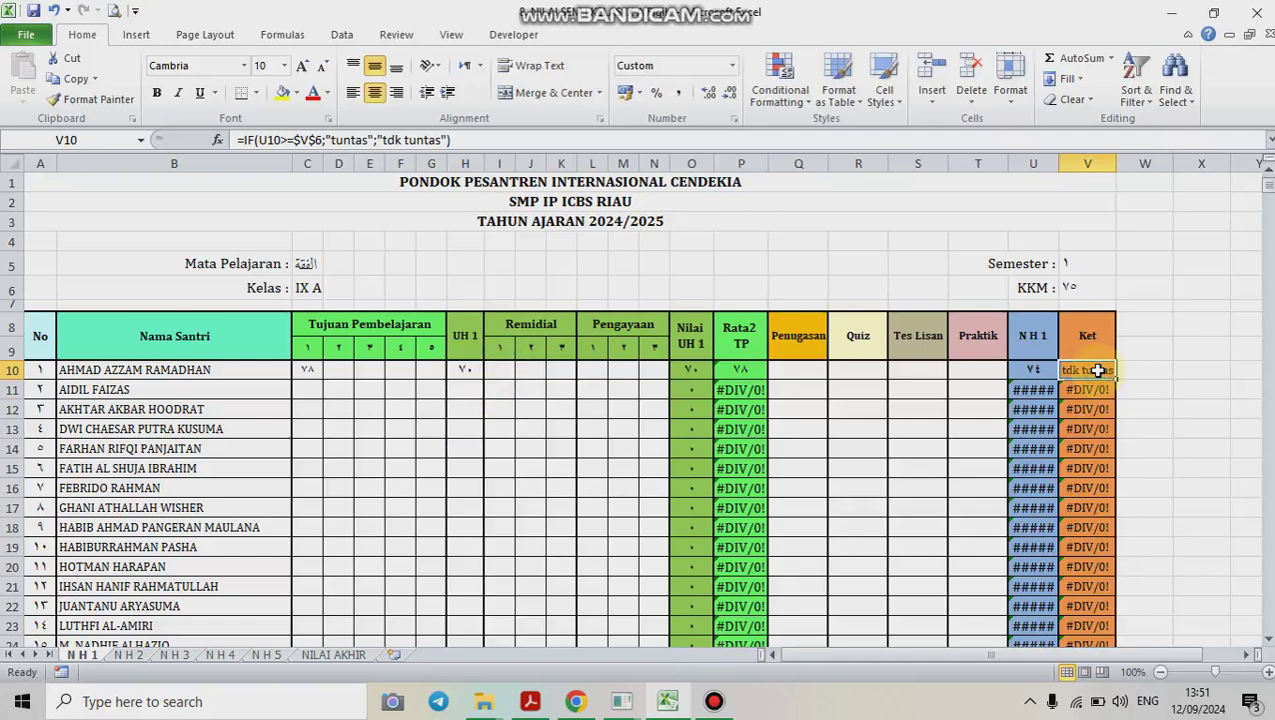
# Try a first Remidial score of 75 for the first student, and clear both the UH 1 and Remidial scores
pyautogui.click(497, 372)
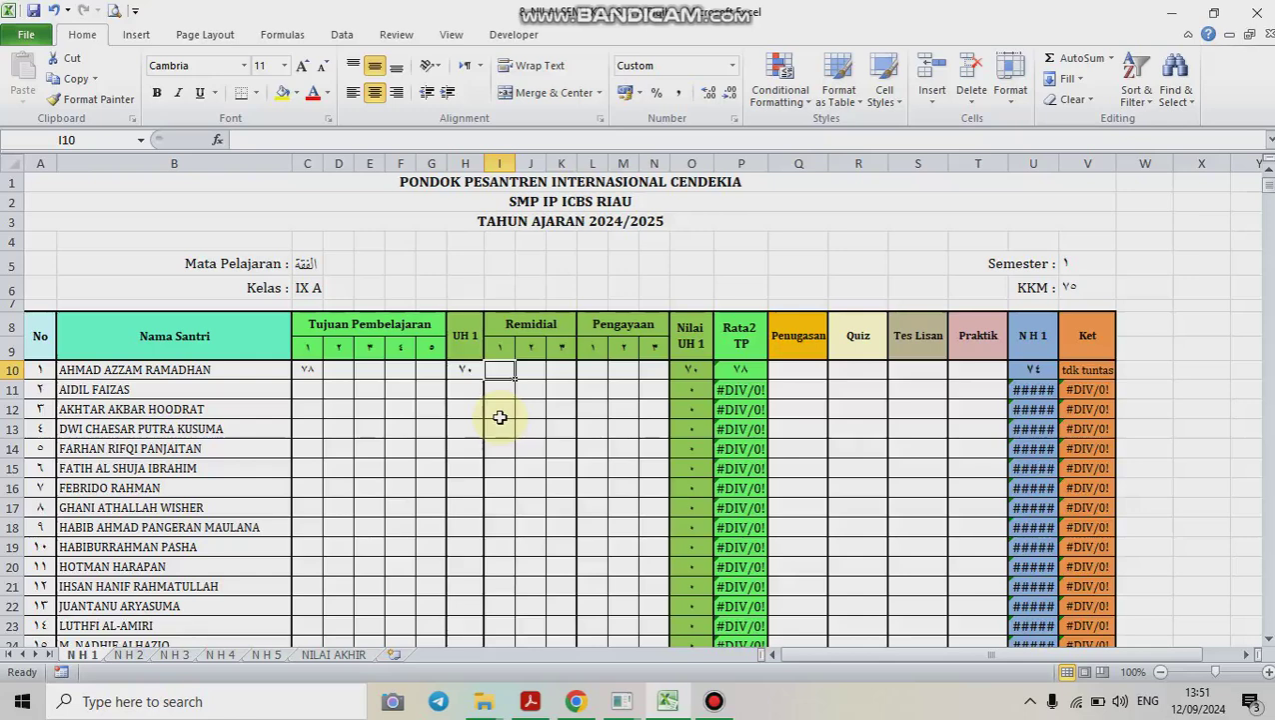
pyautogui.write('75')
pyautogui.press('Return')
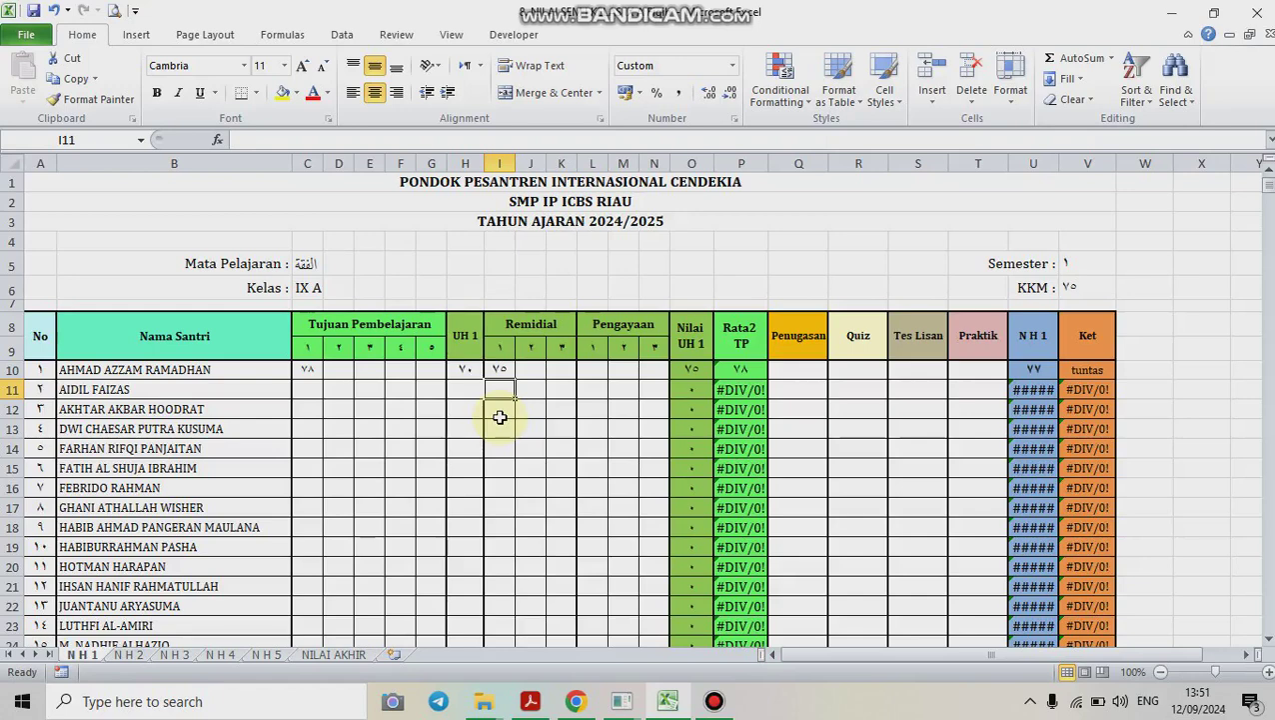
pyautogui.moveTo(463, 369); pyautogui.dragTo(497, 373)
pyautogui.press('Delete')
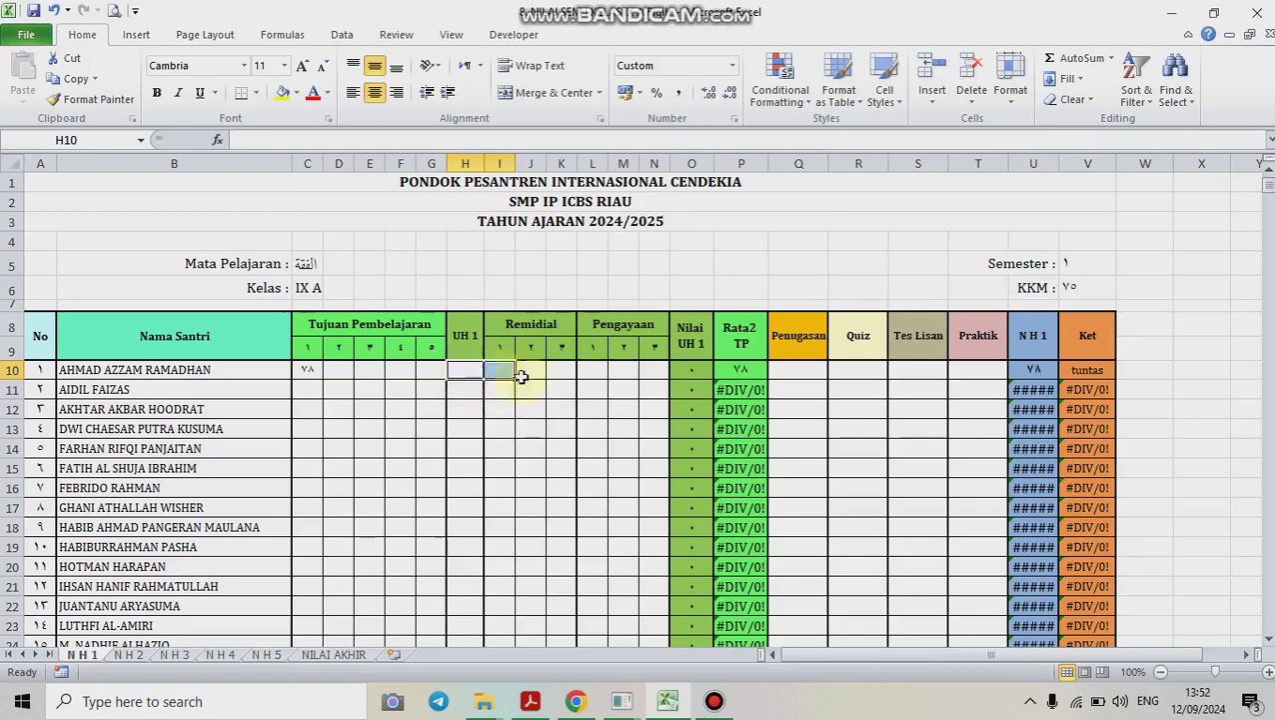
# Try a Tes Lisan score of 78 for the first student and remove it again
pyautogui.click(926, 368)
pyautogui.write('78')
pyautogui.press('Tab')
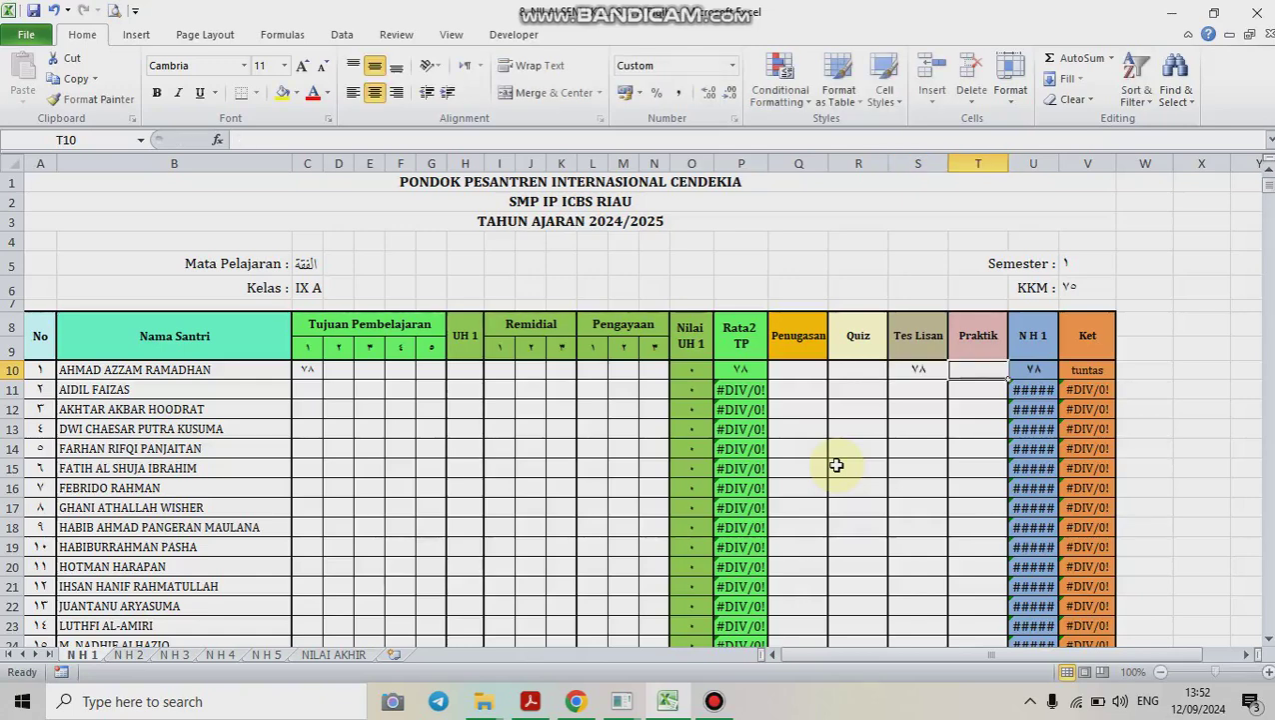
pyautogui.press('Left')
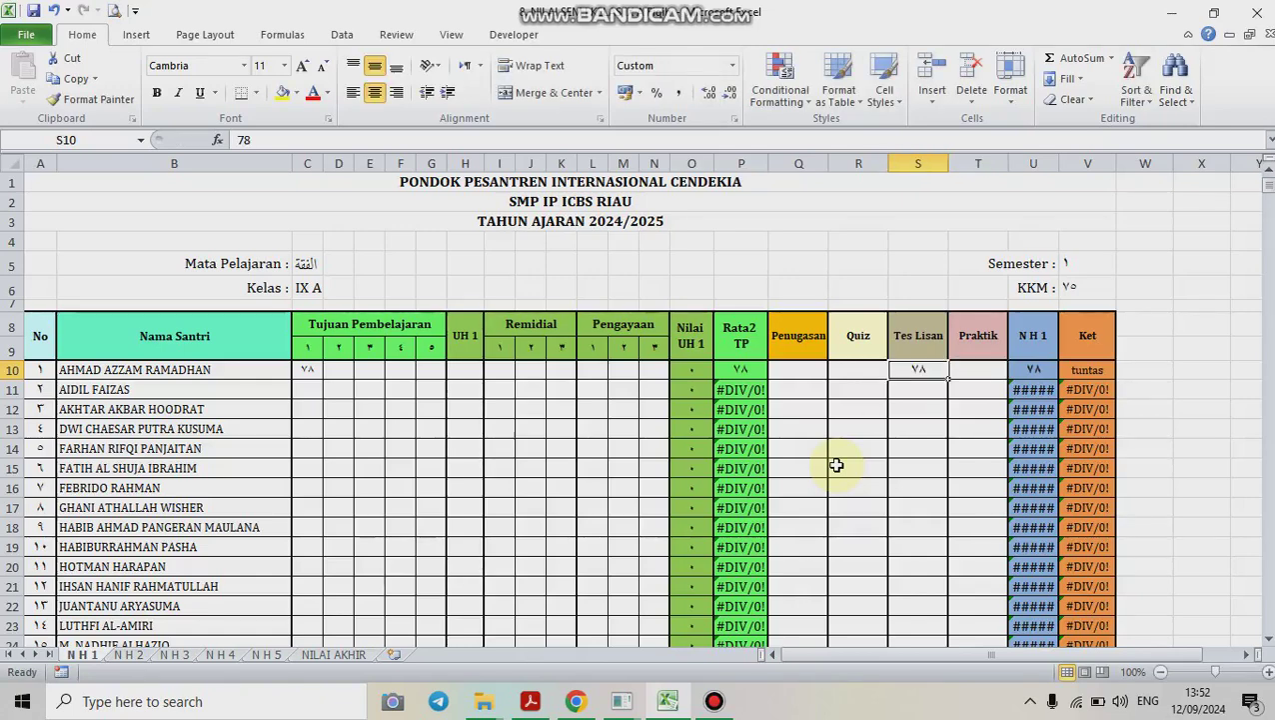
pyautogui.press('Delete')
# Enter 78 as the first student's Praktik score
pyautogui.press('Right')
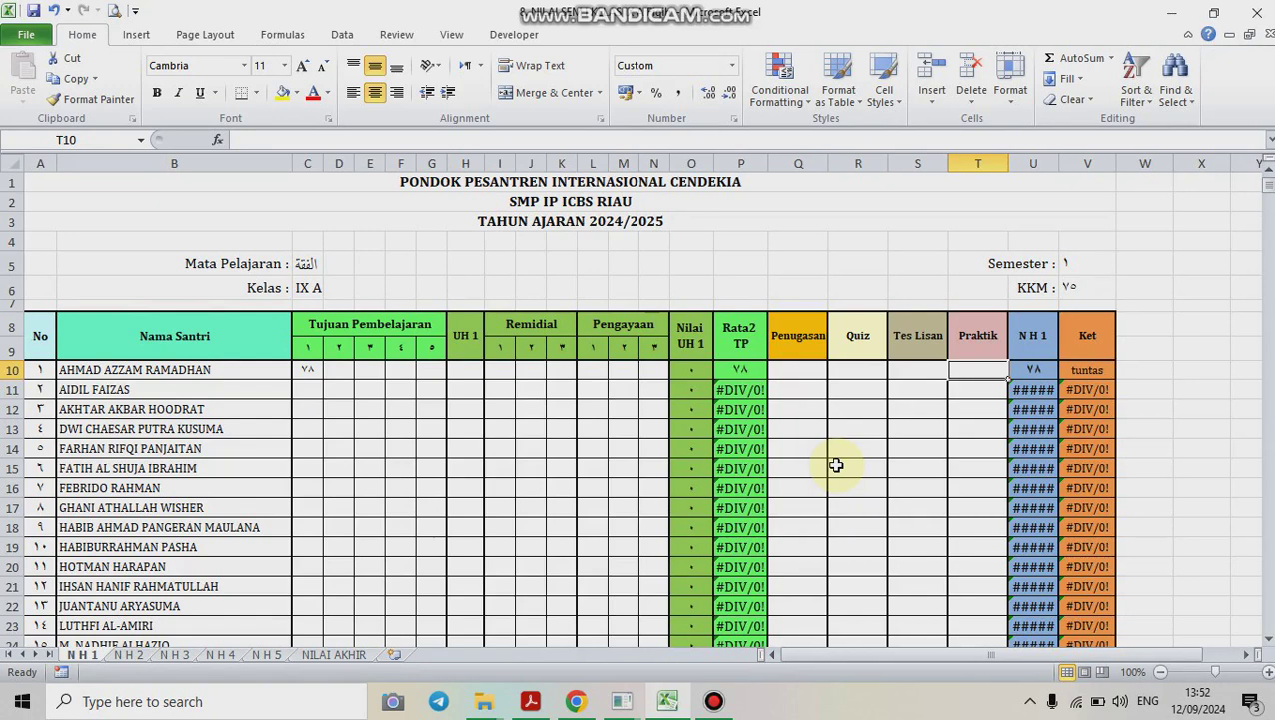
pyautogui.write('78')
pyautogui.press('Return')
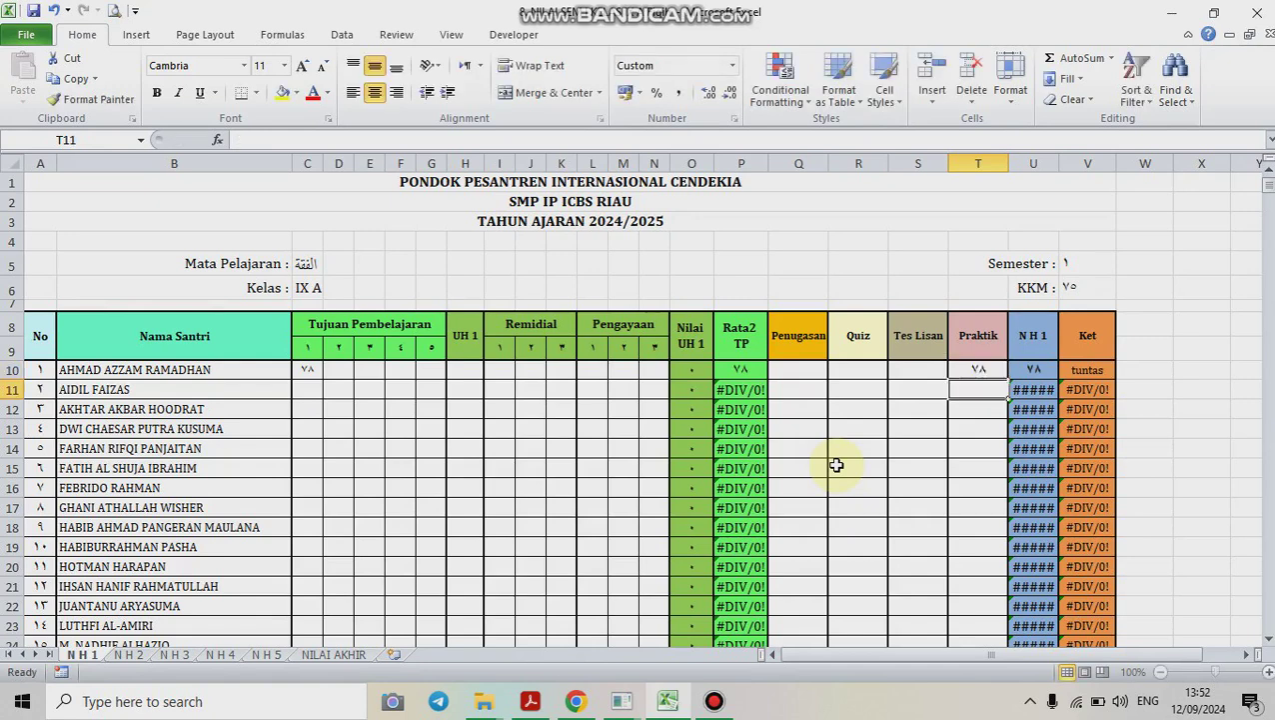
# Clear the first student's Tujuan Pembelajaran 1 score and inspect the N H 1 average formula
pyautogui.click(301, 368)
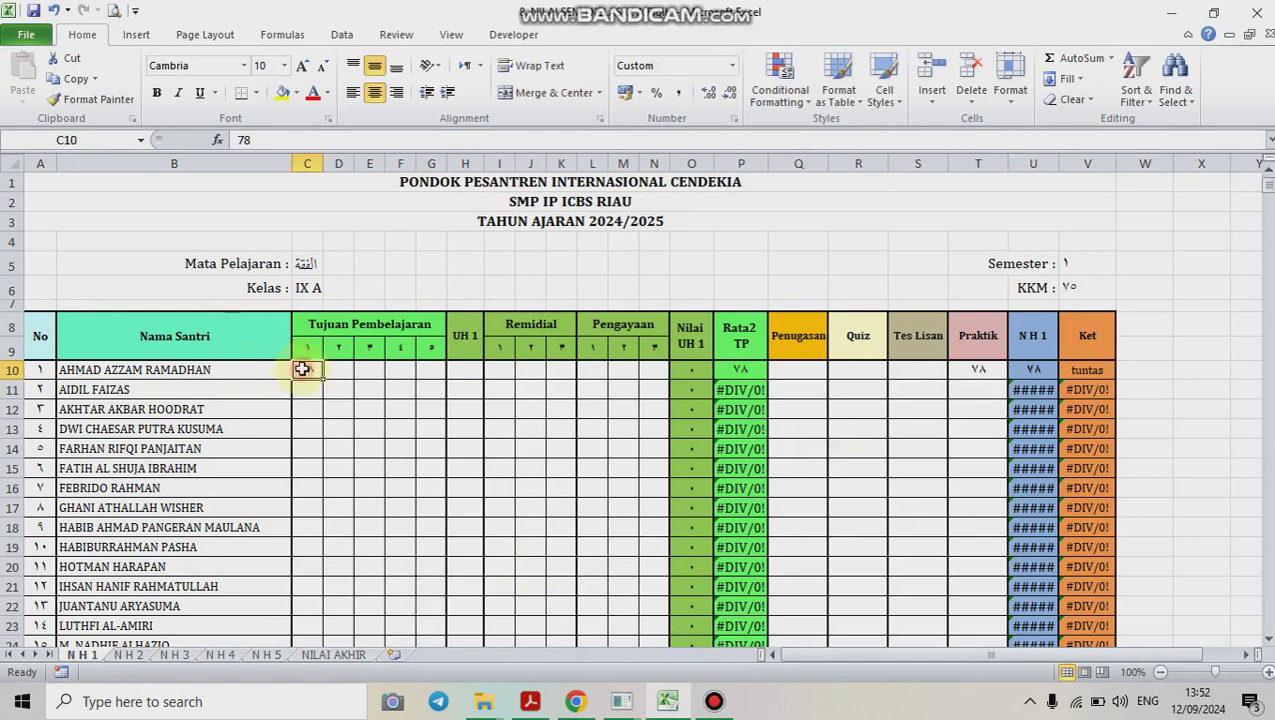
pyautogui.press('Delete')
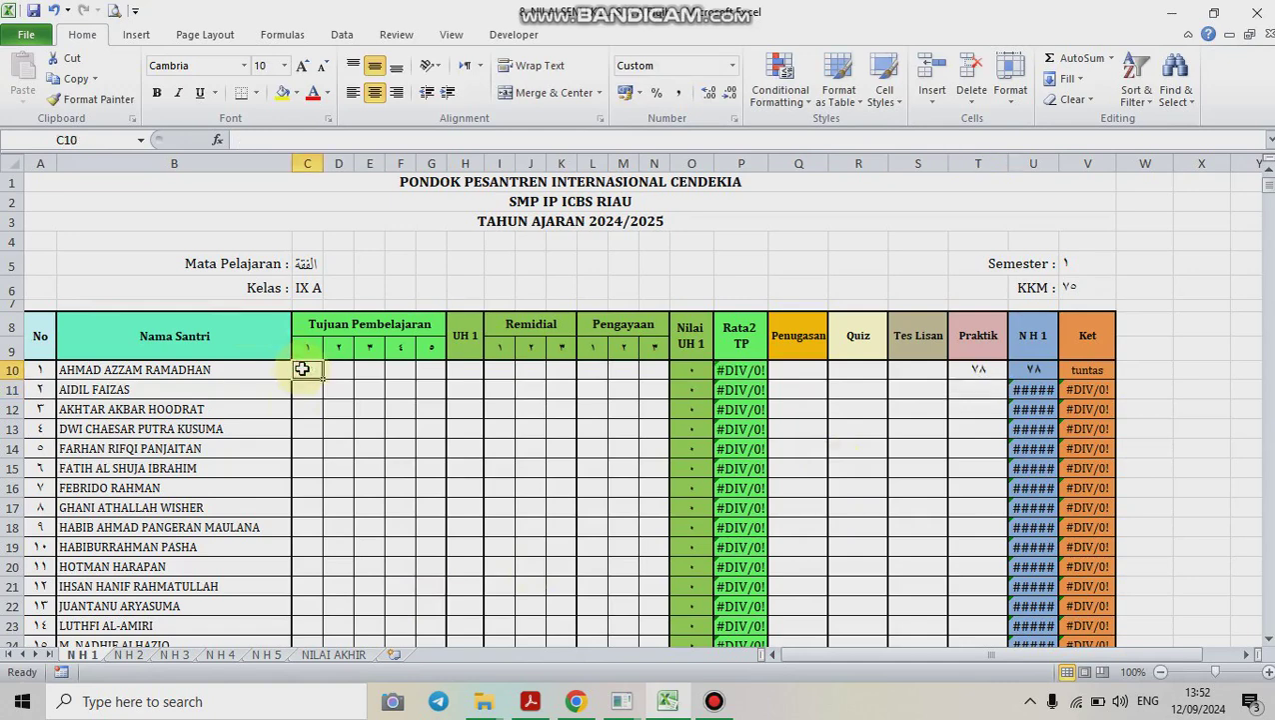
pyautogui.click(1040, 366)
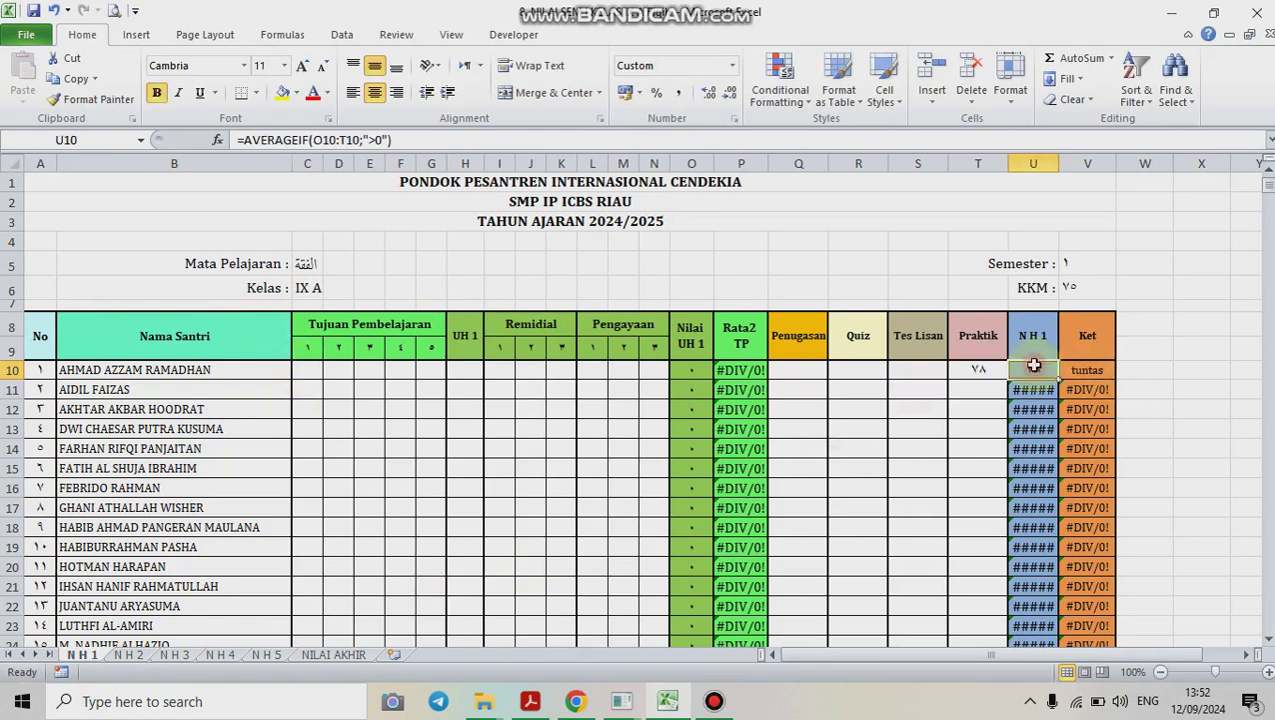
# Enter 80 as the first student's Tujuan Pembelajaran 1 score and move on to the UH 1 cell
pyautogui.click(306, 371)
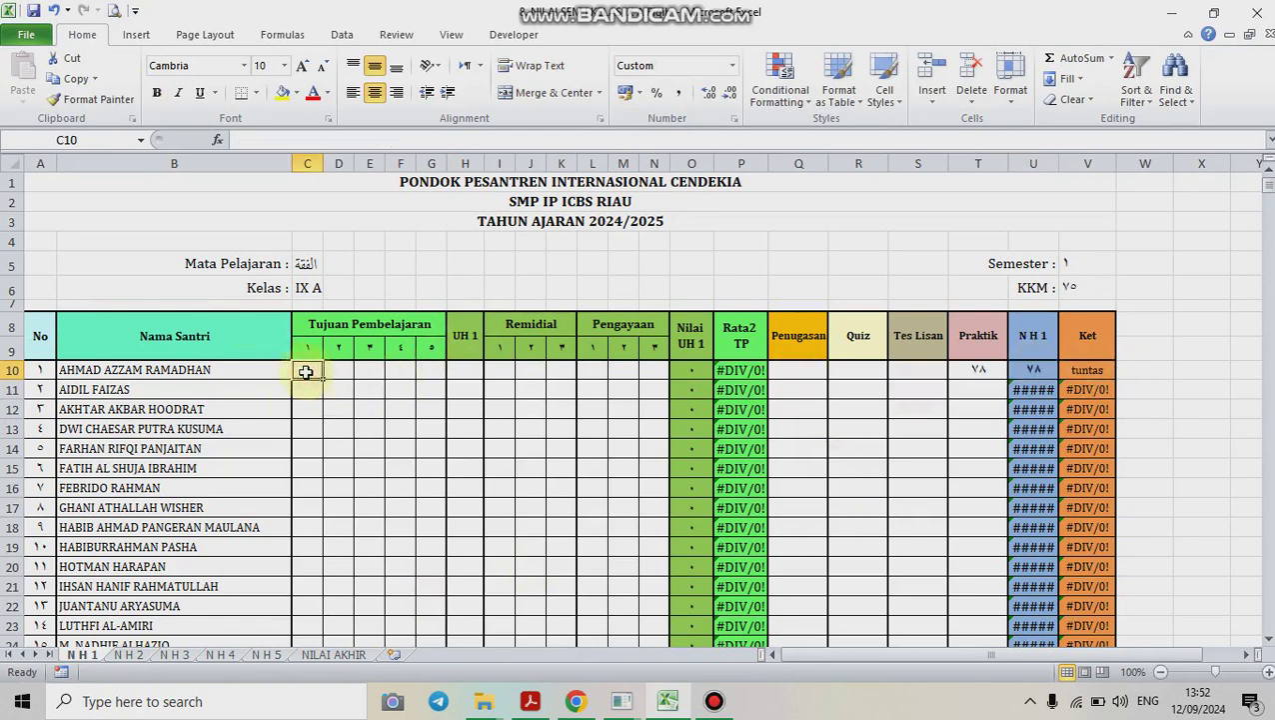
pyautogui.write('80')
pyautogui.press('Tab')
pyautogui.press('Tab')
pyautogui.press('Tab')
pyautogui.press('Tab')
pyautogui.press('Tab')
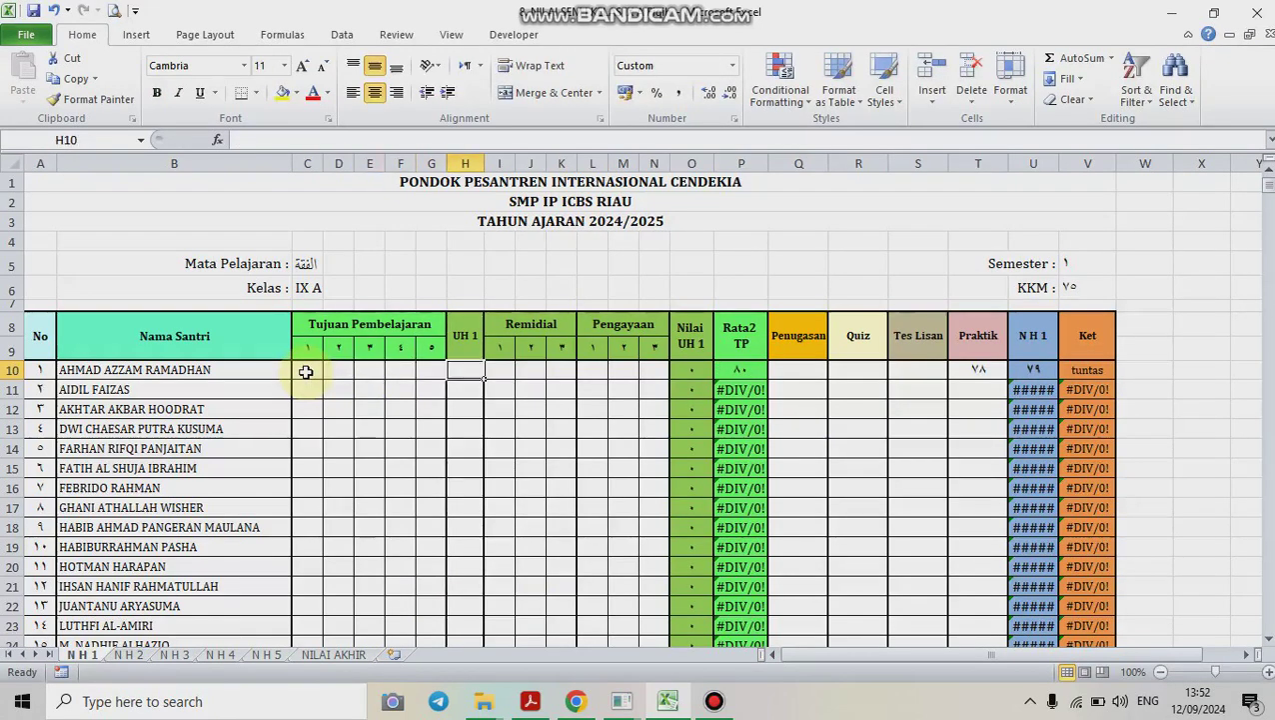
# Enter 90 as the first student's UH 1 score and clear that student's Praktik score
pyautogui.write('90')
pyautogui.press('Tab')
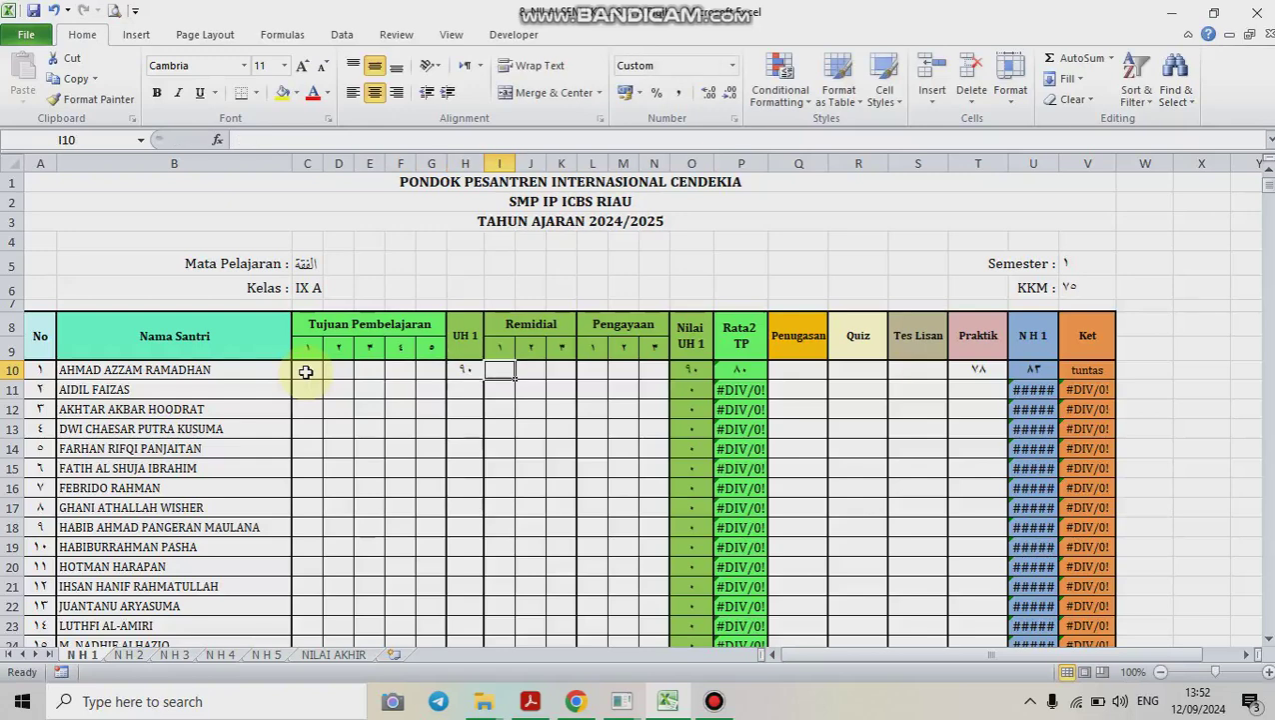
pyautogui.click(1038, 368)
pyautogui.click(985, 370)
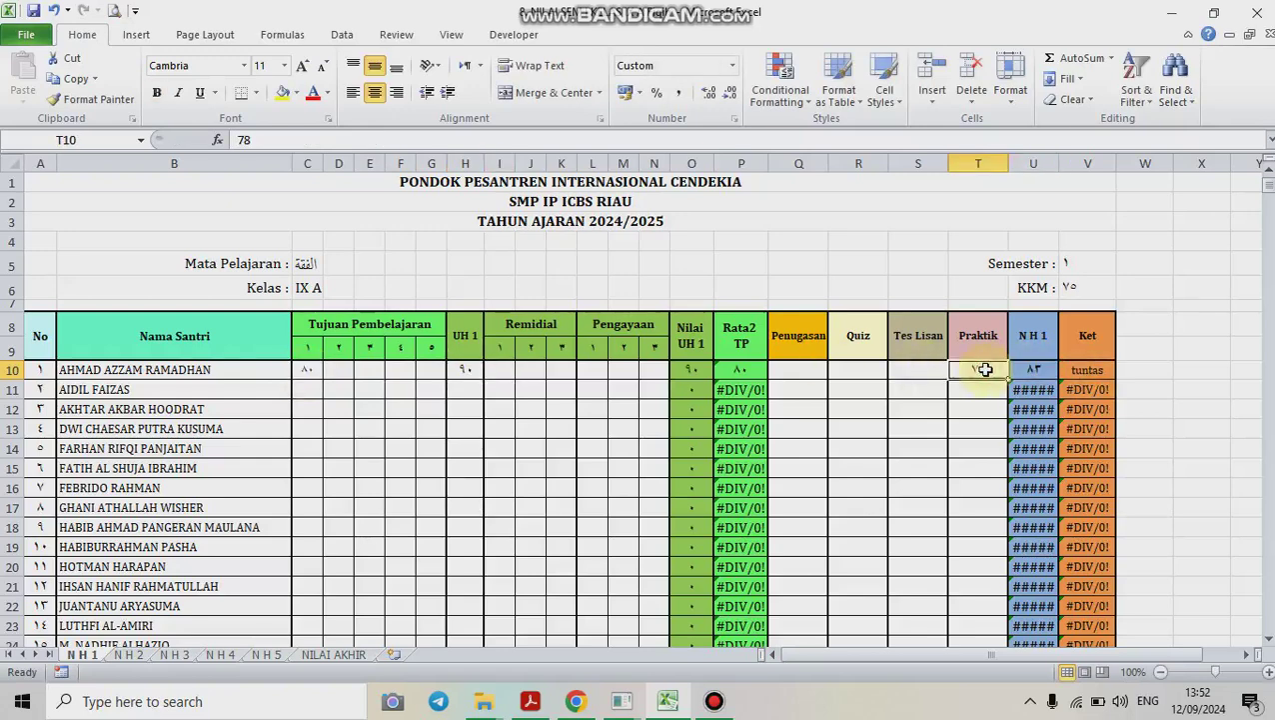
pyautogui.press('Delete')
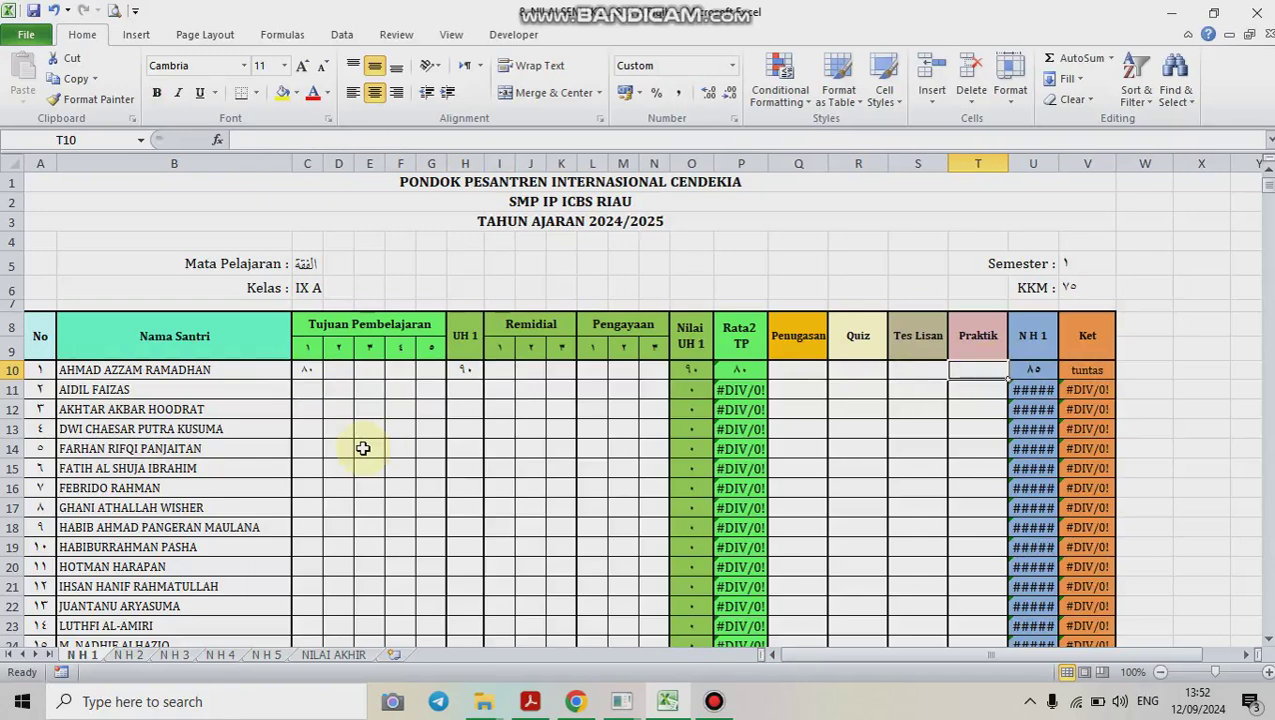
# Compare the first student's N H 1 grade on the NILAI AKHIR sheet with its source on the N H 1 sheet
pyautogui.click(334, 655)
pyautogui.moveTo(1269, 203); pyautogui.dragTo(1270, 178)
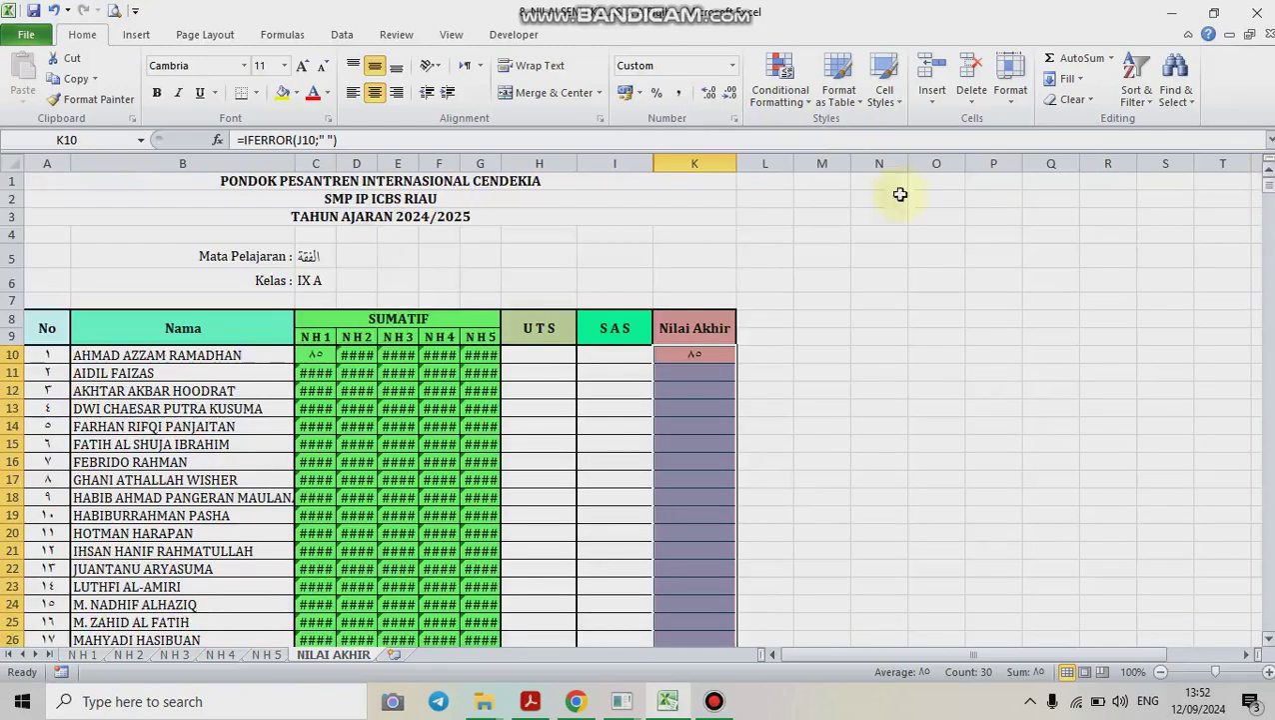
pyautogui.click(314, 350)
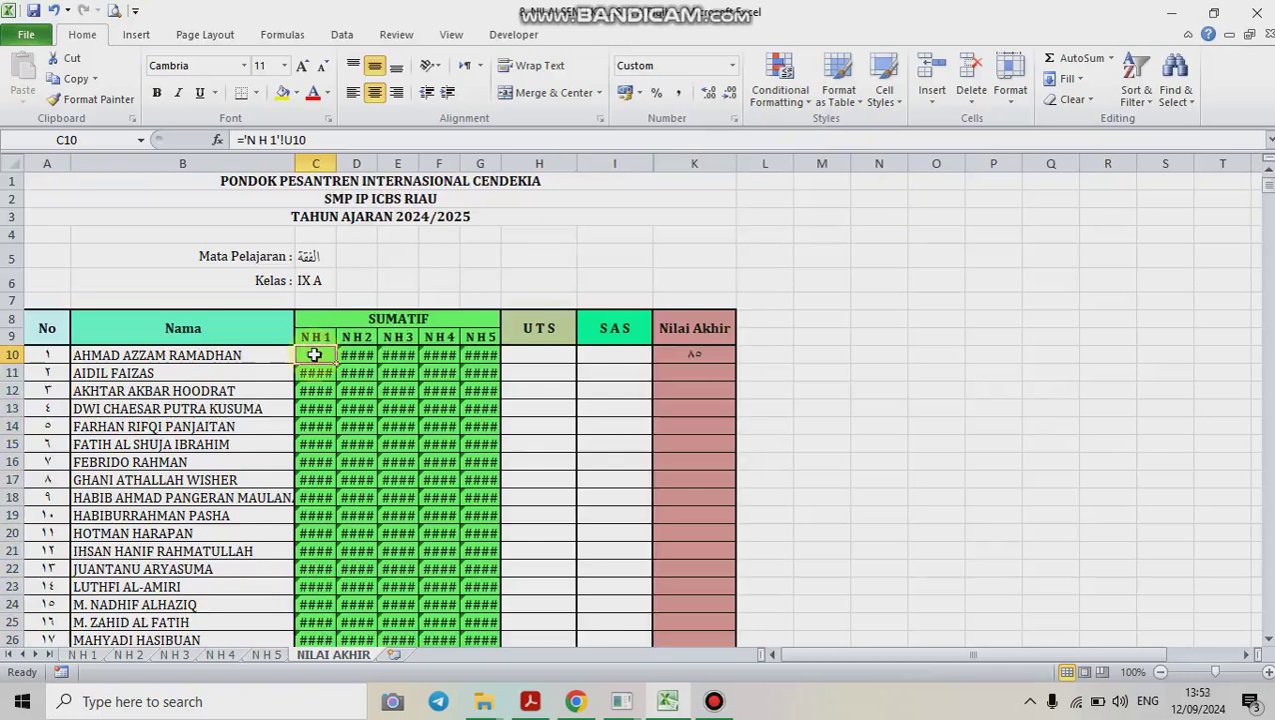
pyautogui.click(83, 654)
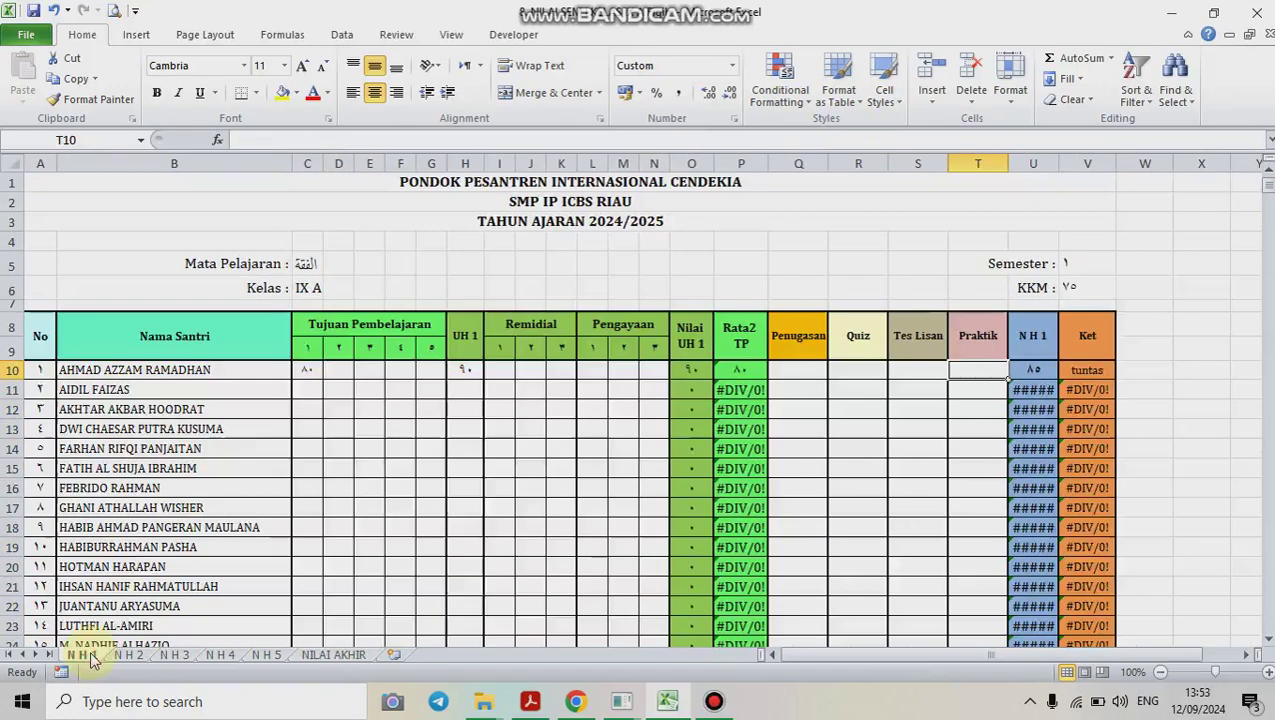
pyautogui.click(306, 369)
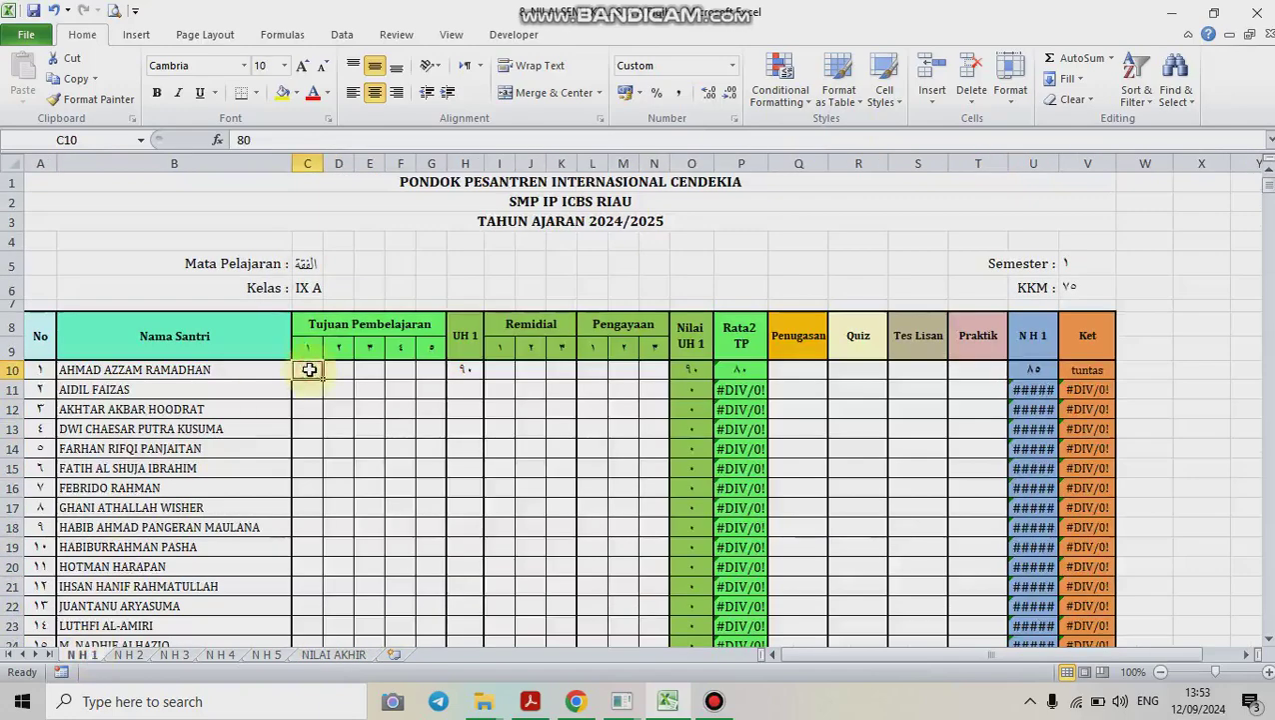
pyautogui.click(1043, 367)
pyautogui.click(322, 653)
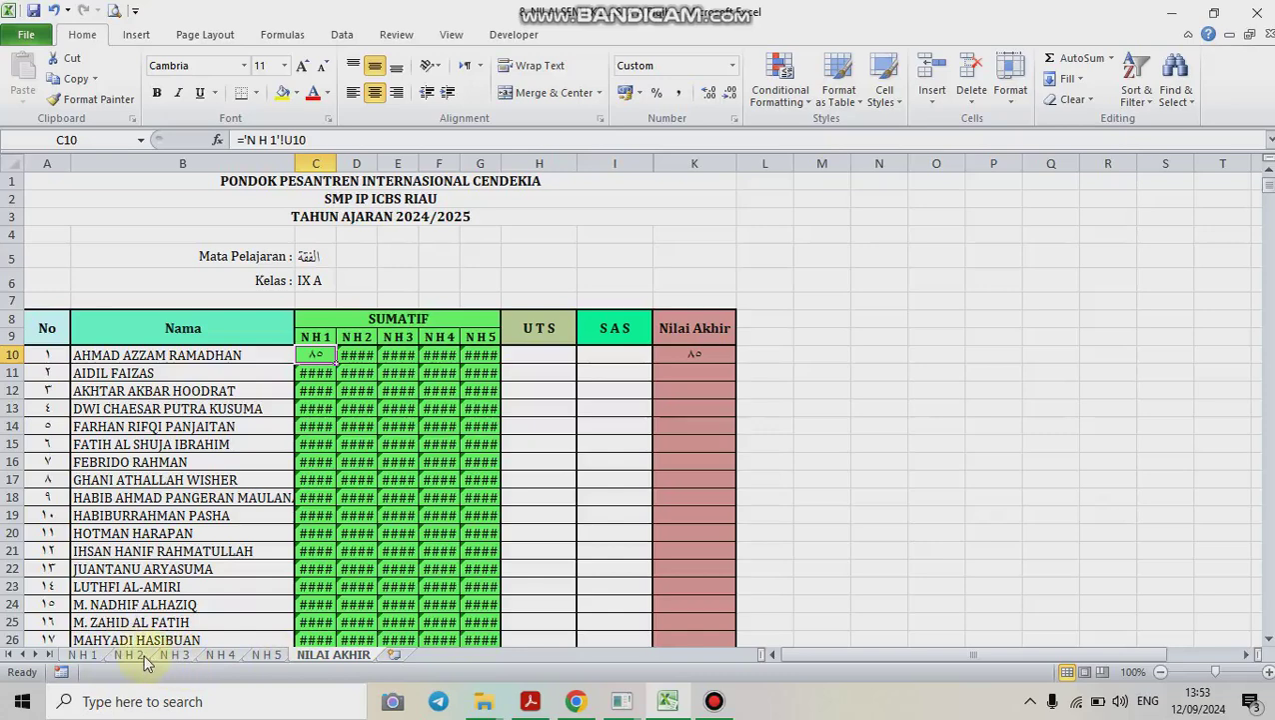
# Look through the N H 3, N H 4 and N H 5 sheets and return to the NILAI AKHIR sheet
pyautogui.click(176, 656)
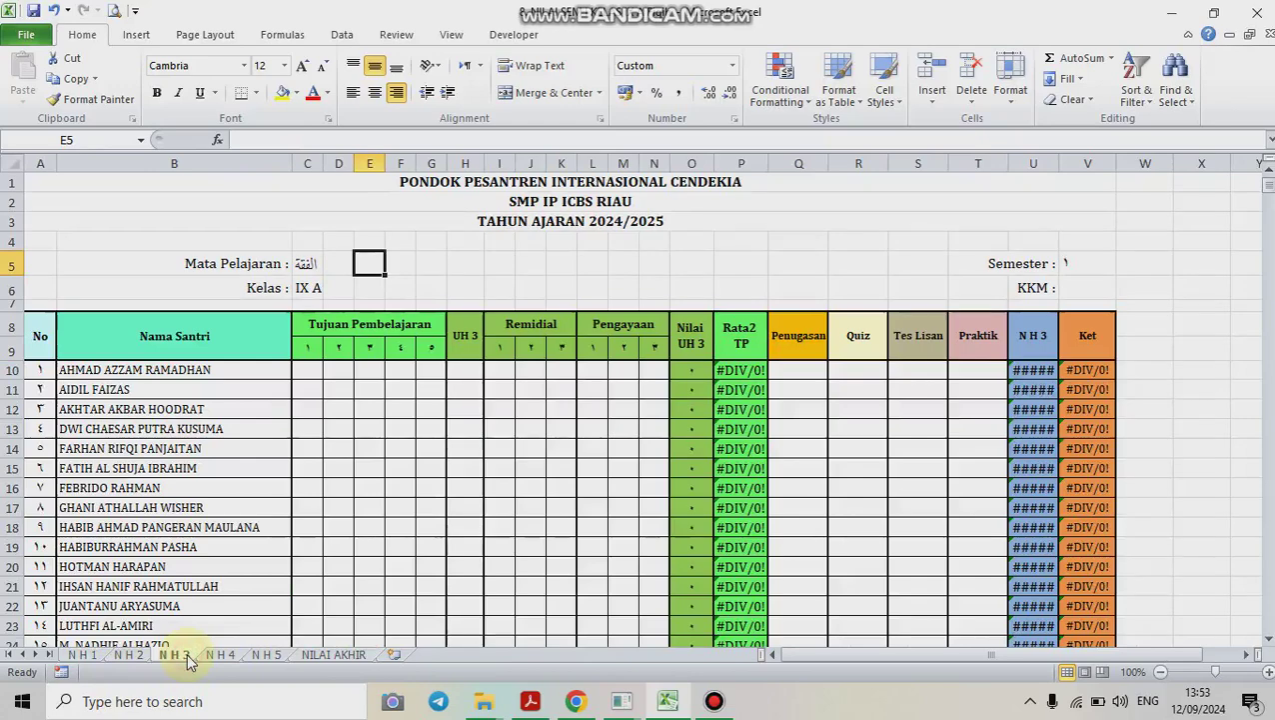
pyautogui.click(218, 655)
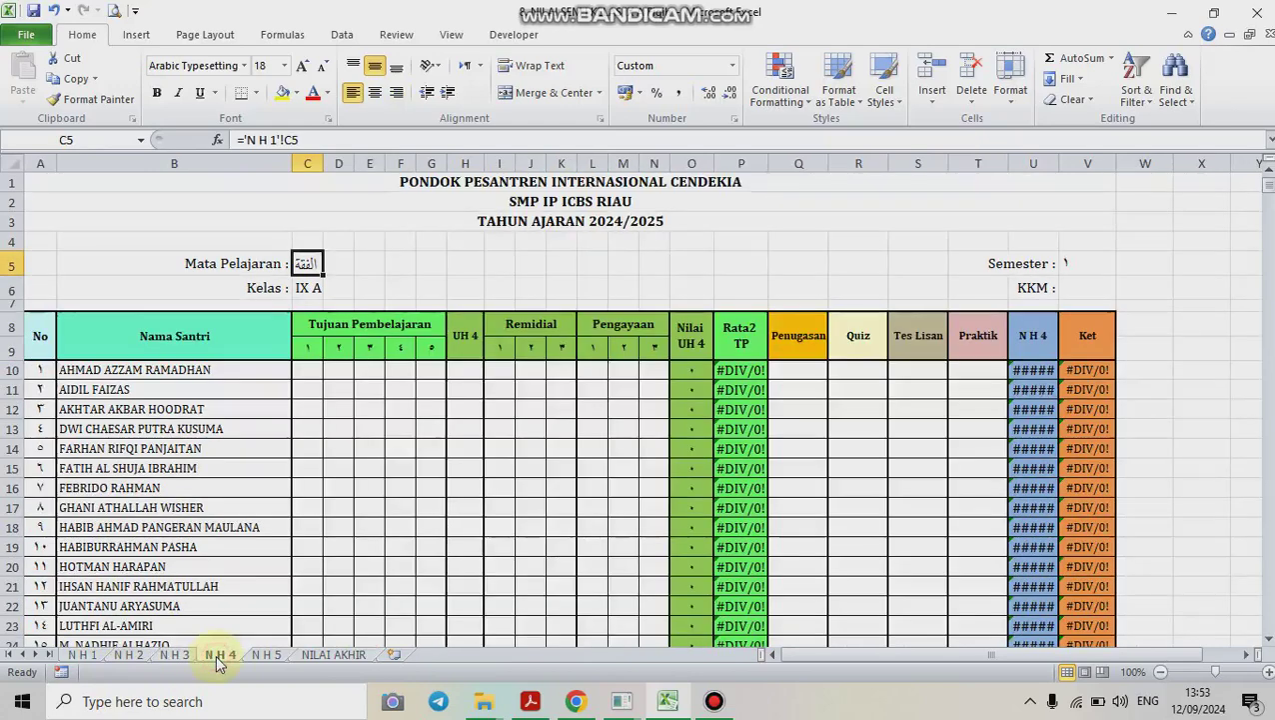
pyautogui.click(255, 655)
pyautogui.click(173, 655)
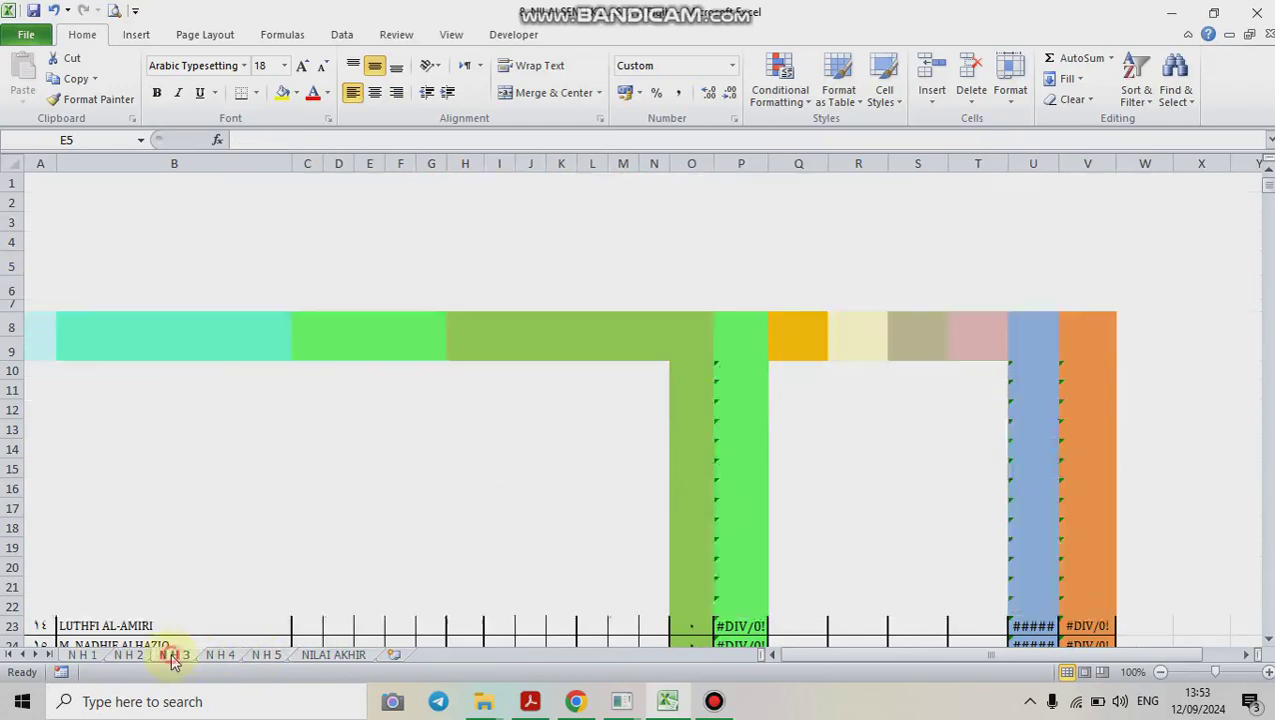
pyautogui.click(221, 655)
pyautogui.click(276, 656)
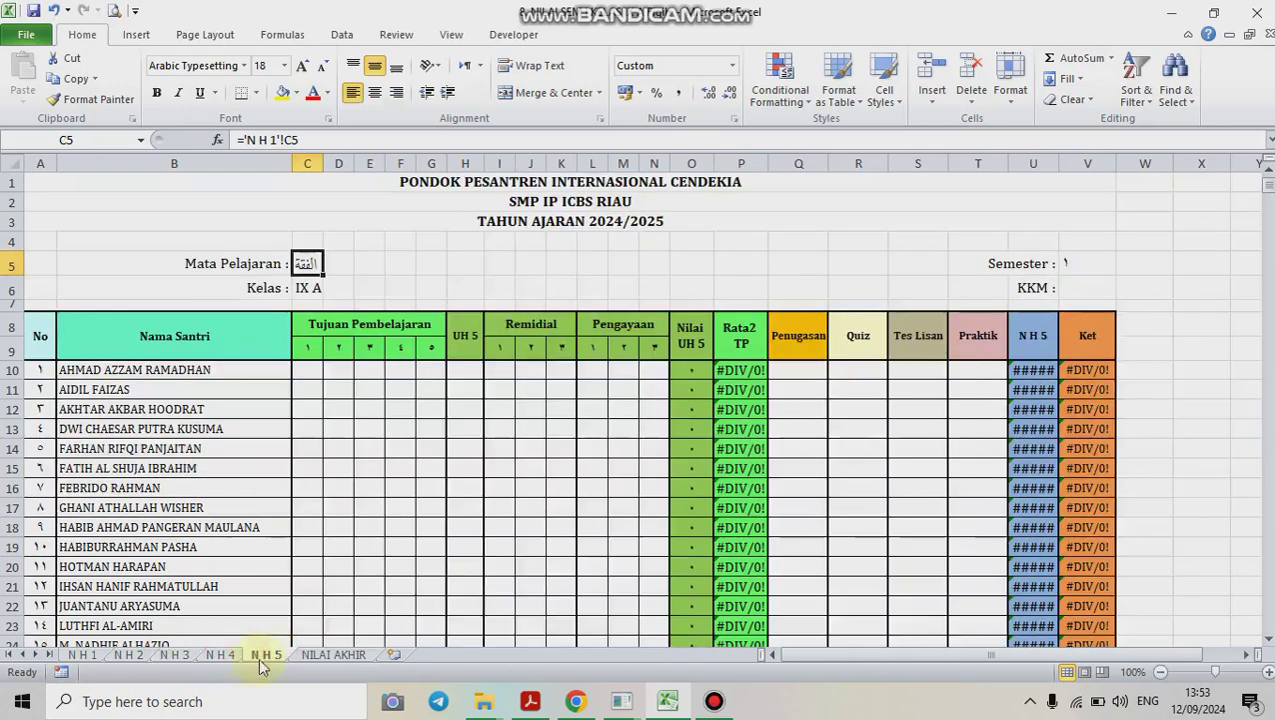
pyautogui.click(329, 655)
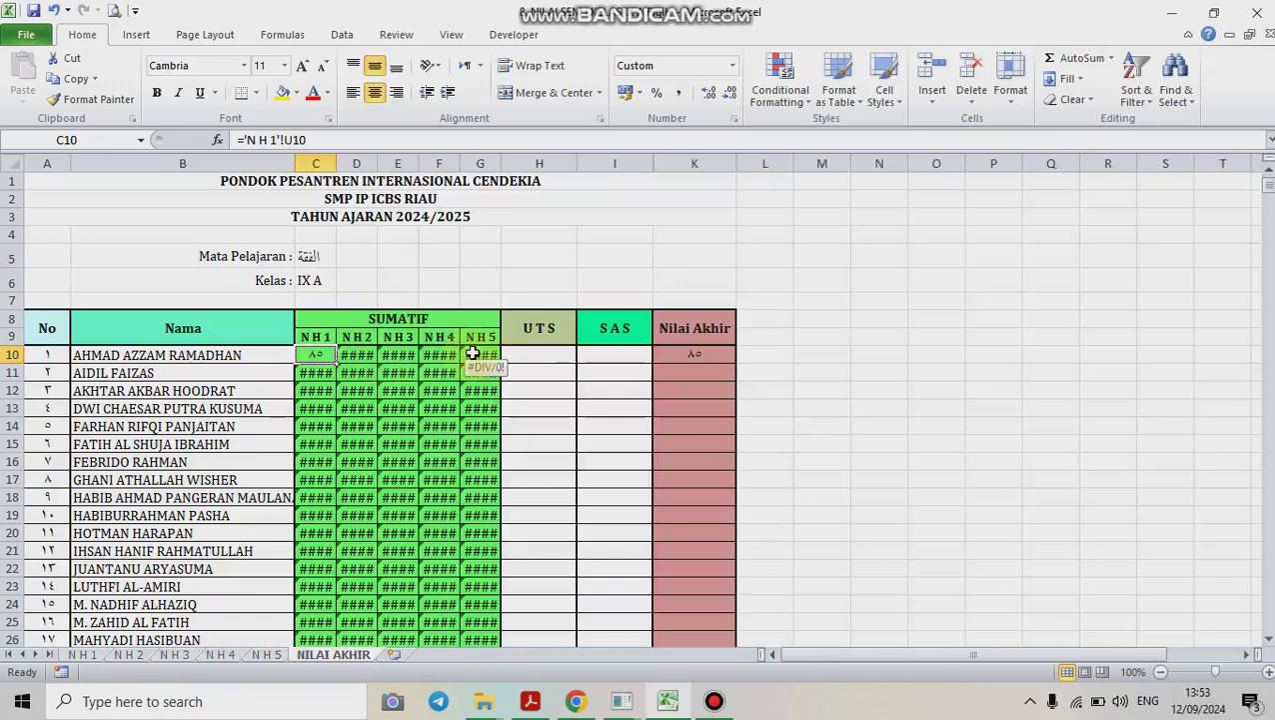
# Enter 90 as the first student's UTS score and 88 as the SAS score on the NILAI AKHIR sheet
pyautogui.click(532, 348)
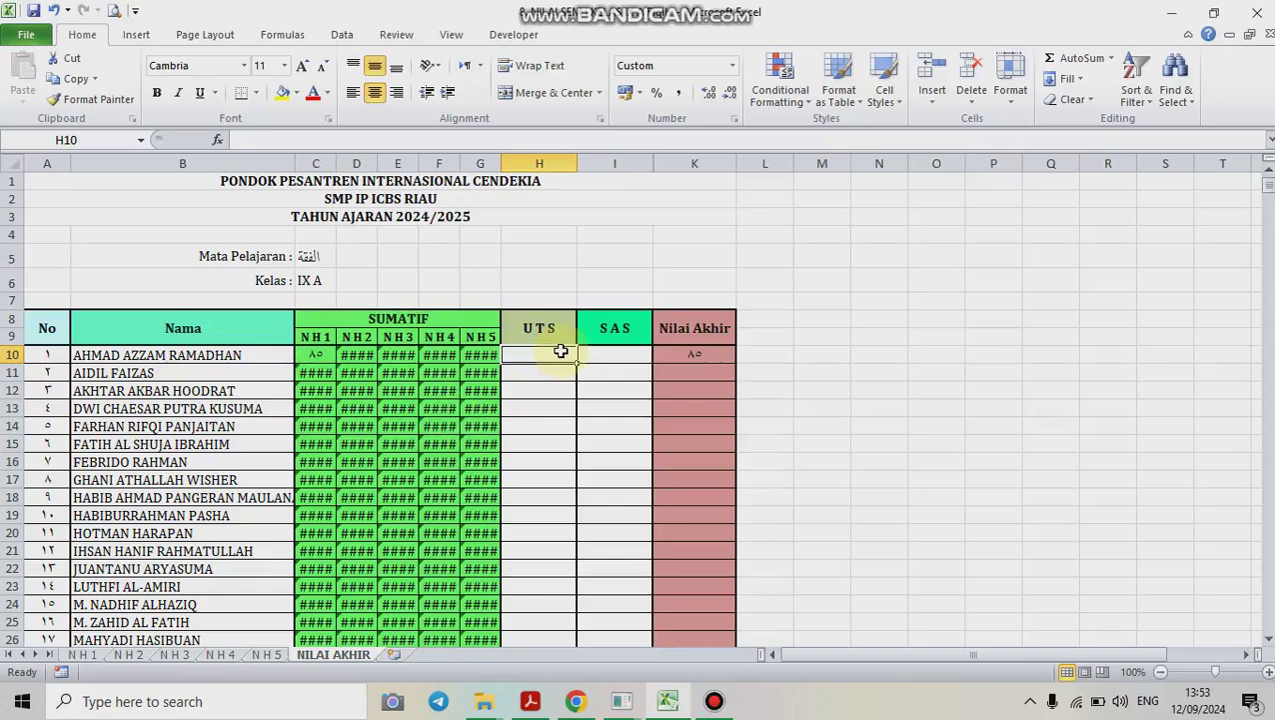
pyautogui.write('90')
pyautogui.press('Tab')
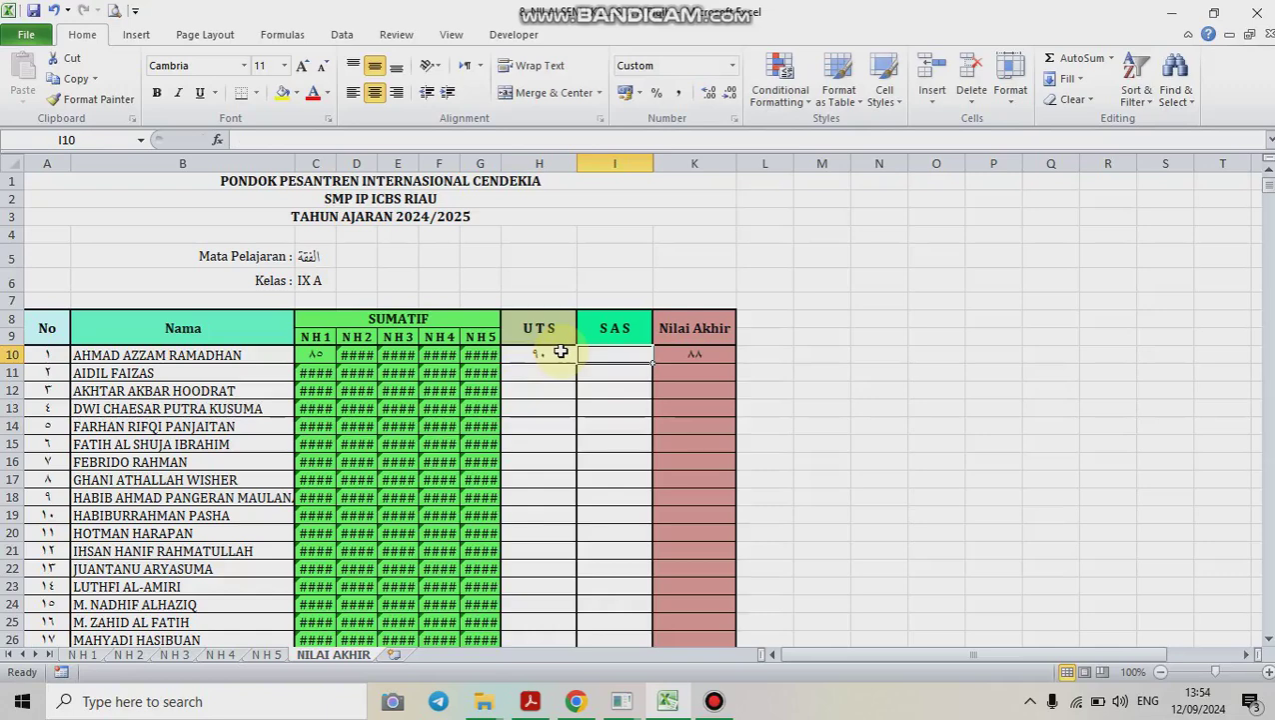
pyautogui.write('88')
pyautogui.press('Tab')
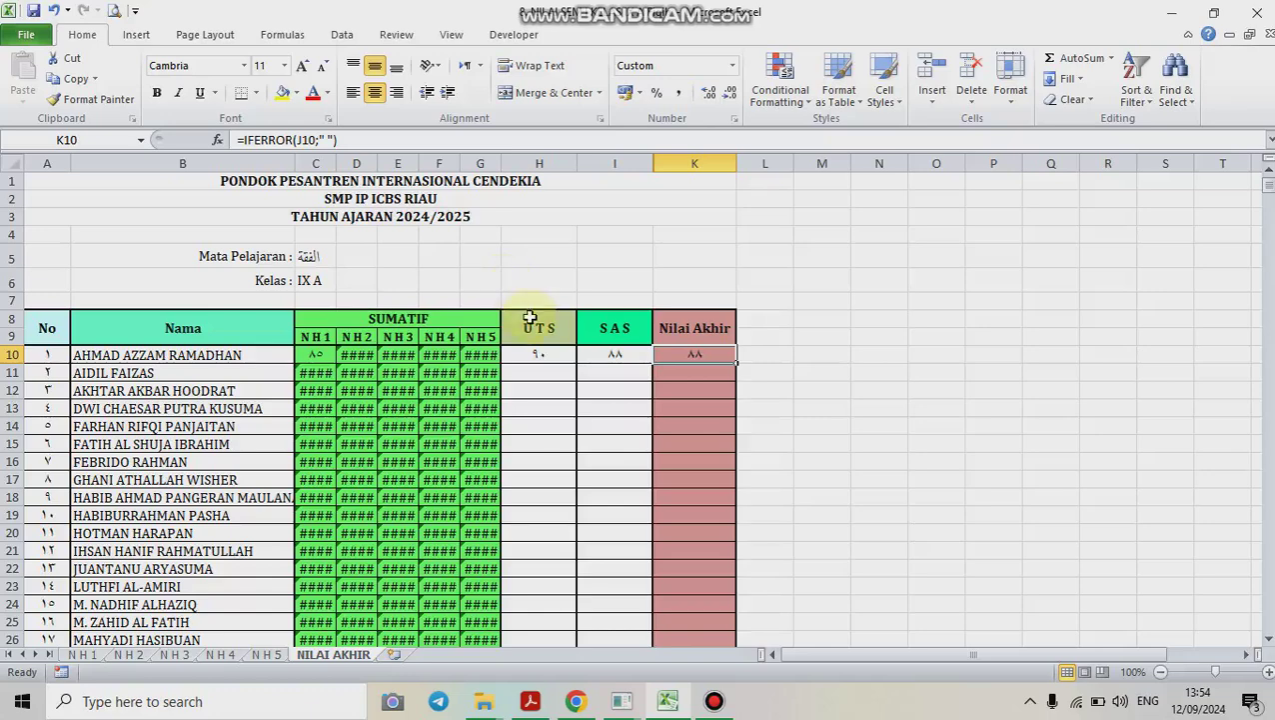
pyautogui.click(264, 655)
pyautogui.click(319, 654)
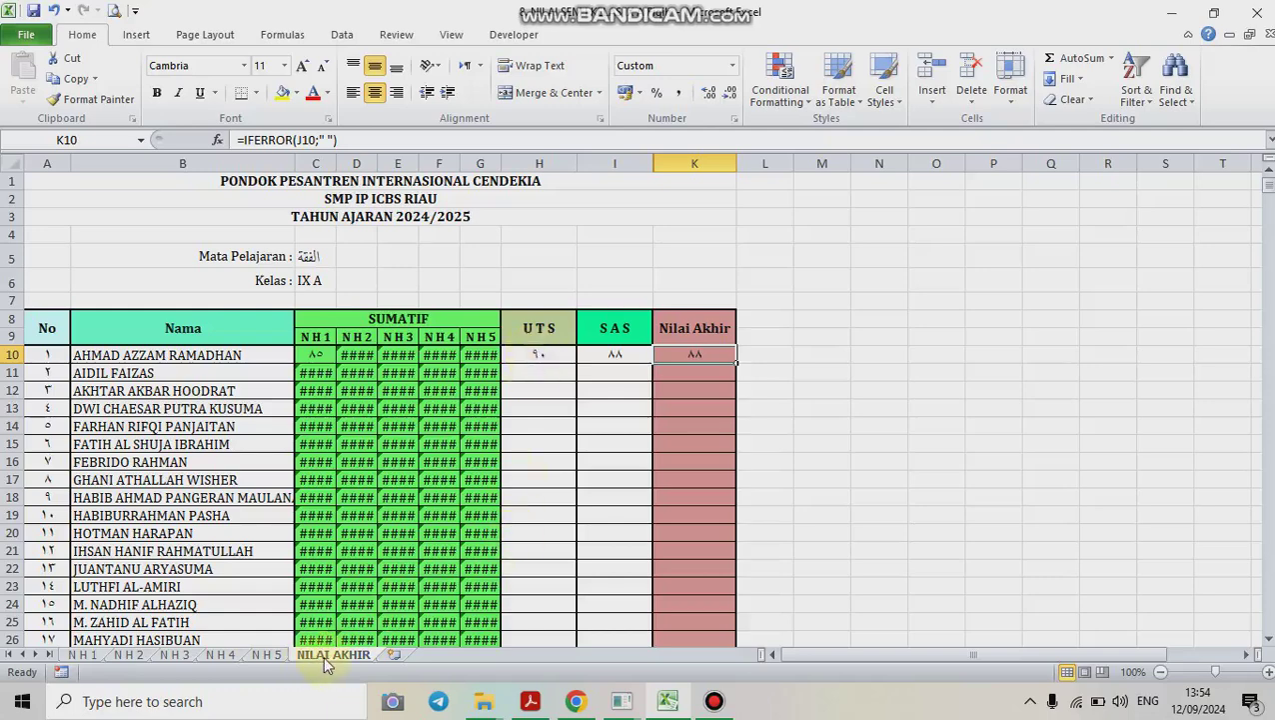
pyautogui.click(790, 358)
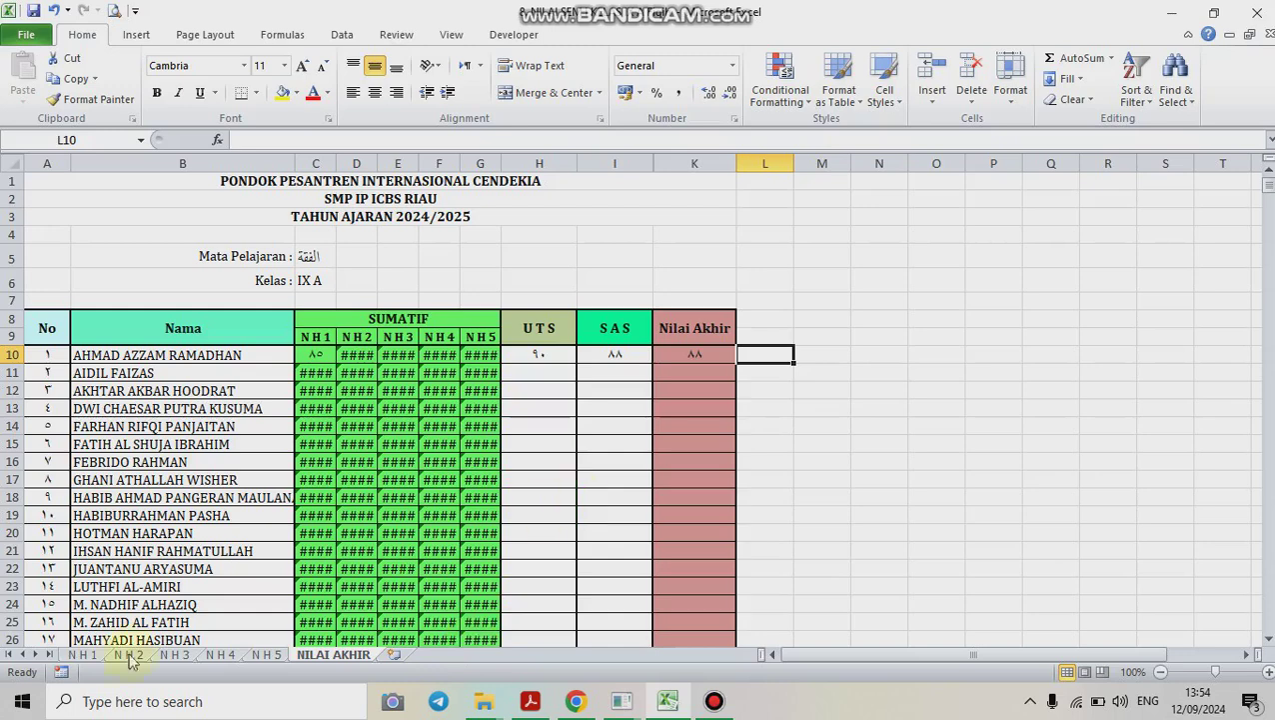
# Clear the first student's UH 1 and Tujuan Pembelajaran 1 scores on the N H 1 sheet
pyautogui.click(83, 654)
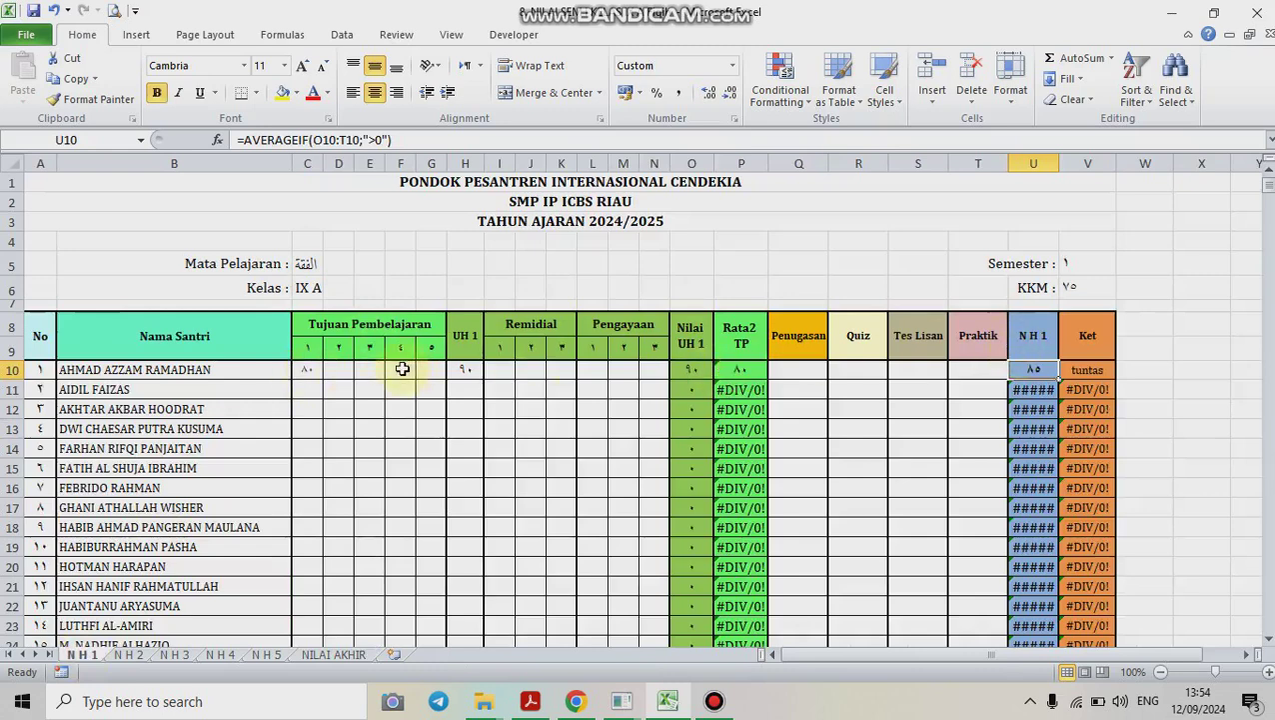
pyautogui.click(470, 371)
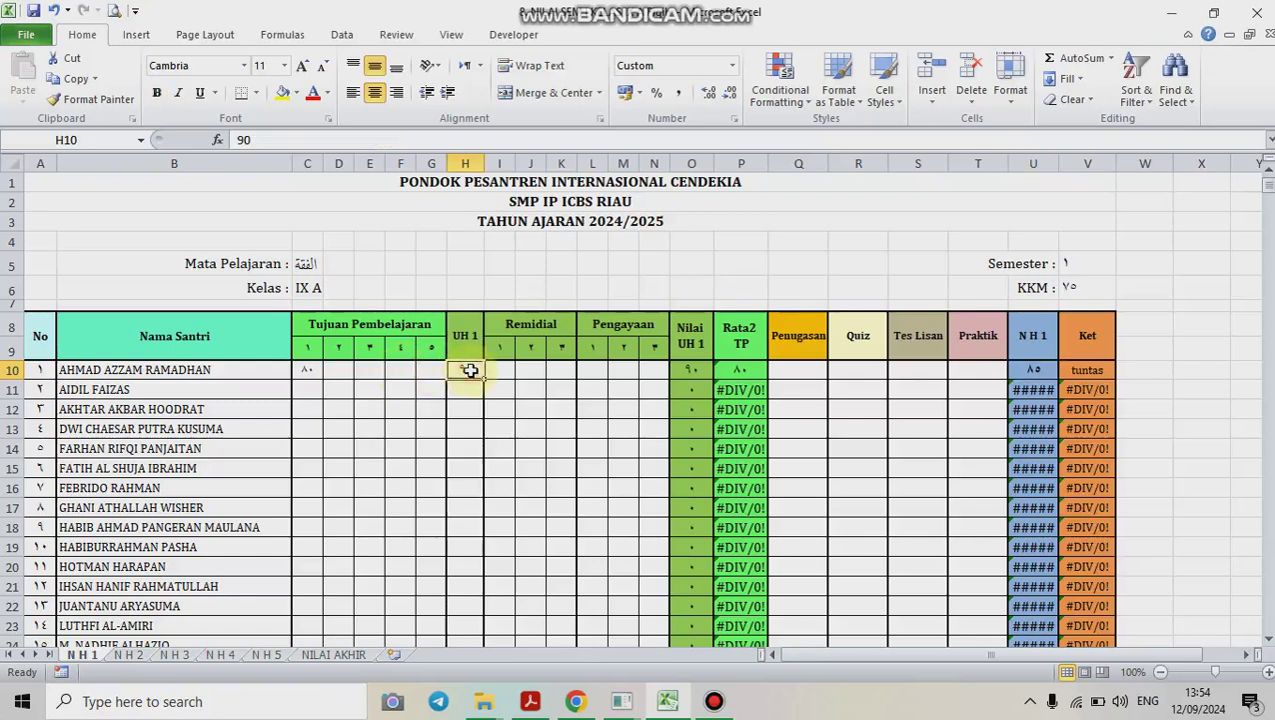
pyautogui.press('Delete')
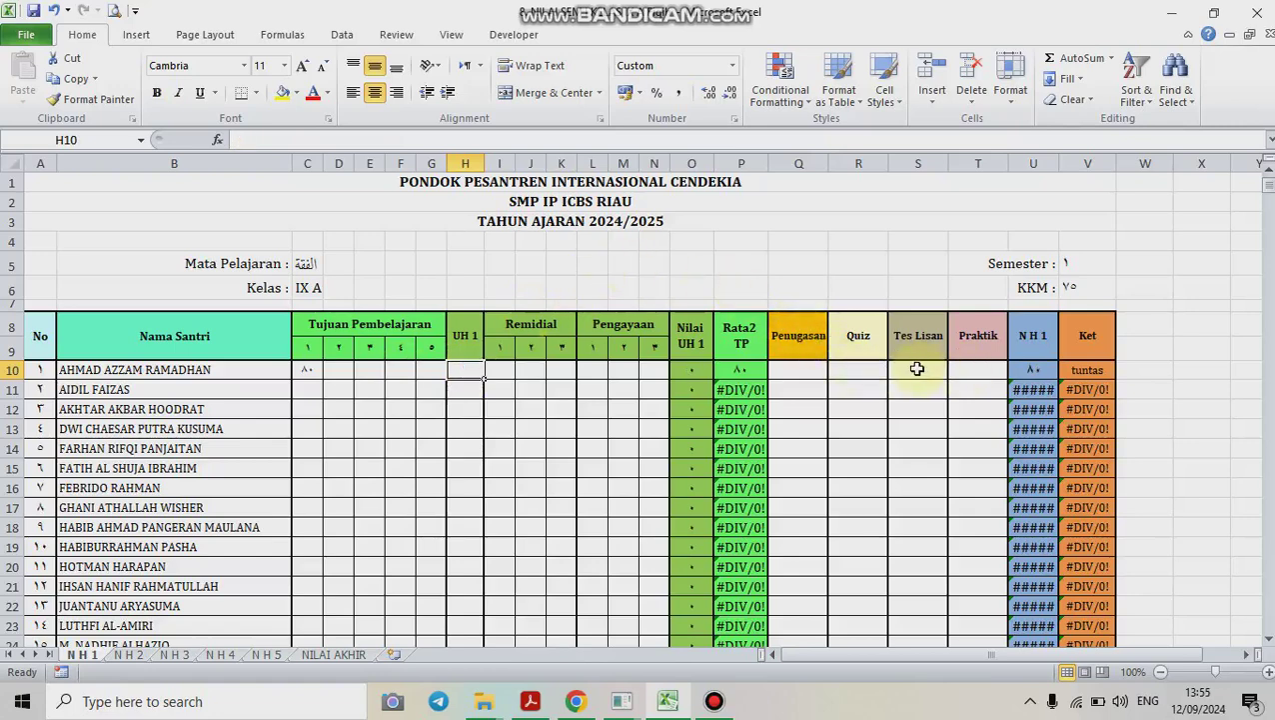
pyautogui.click(978, 369)
pyautogui.click(789, 372)
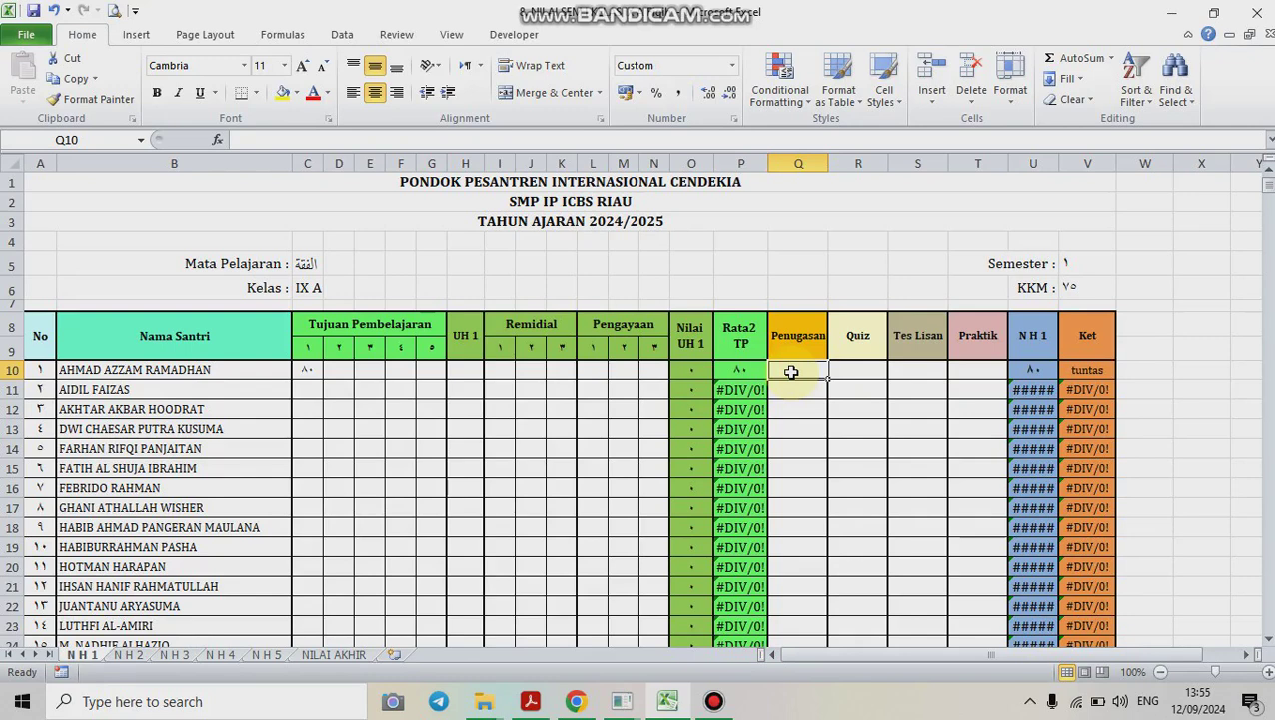
pyautogui.click(305, 372)
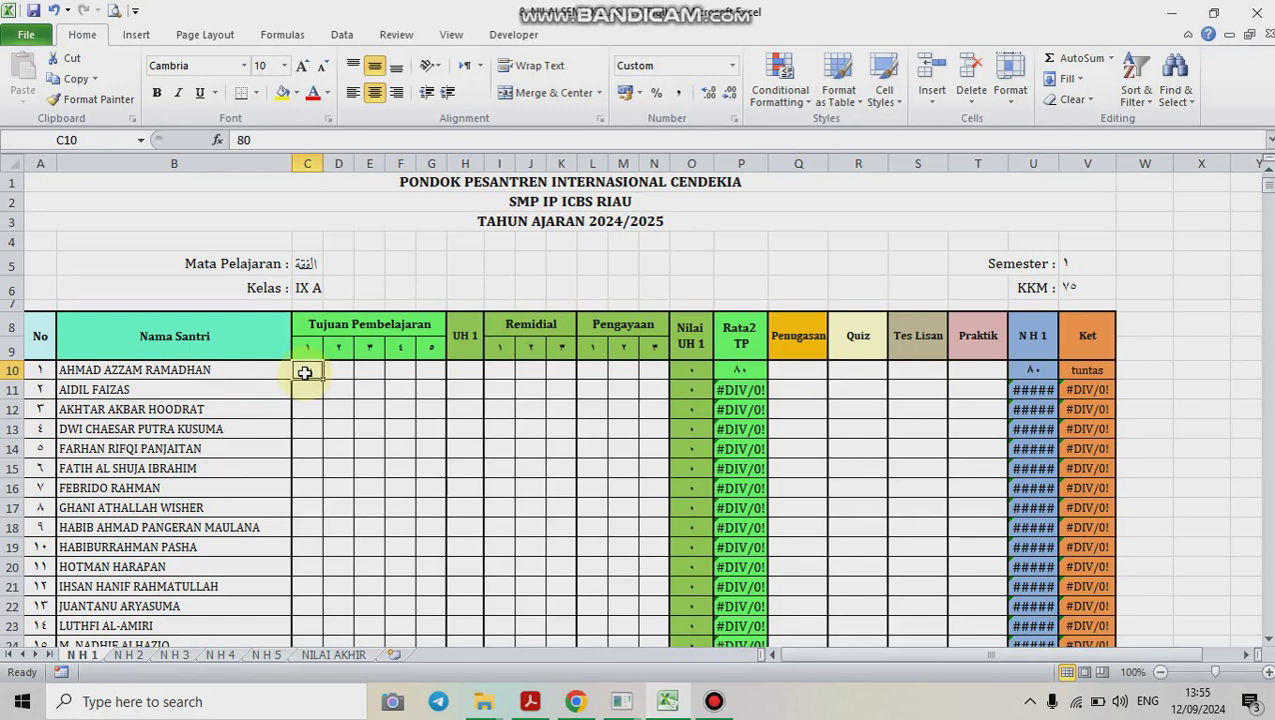
pyautogui.press('Delete')
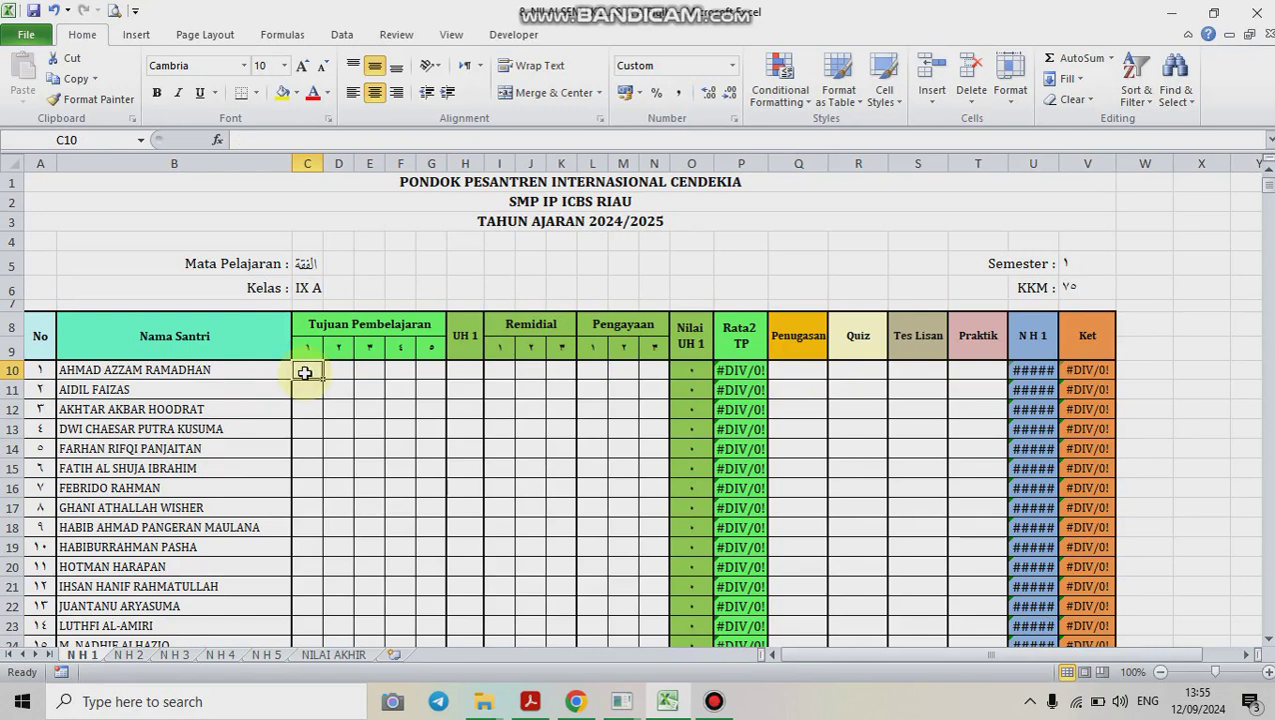
pyautogui.moveTo(715, 702)
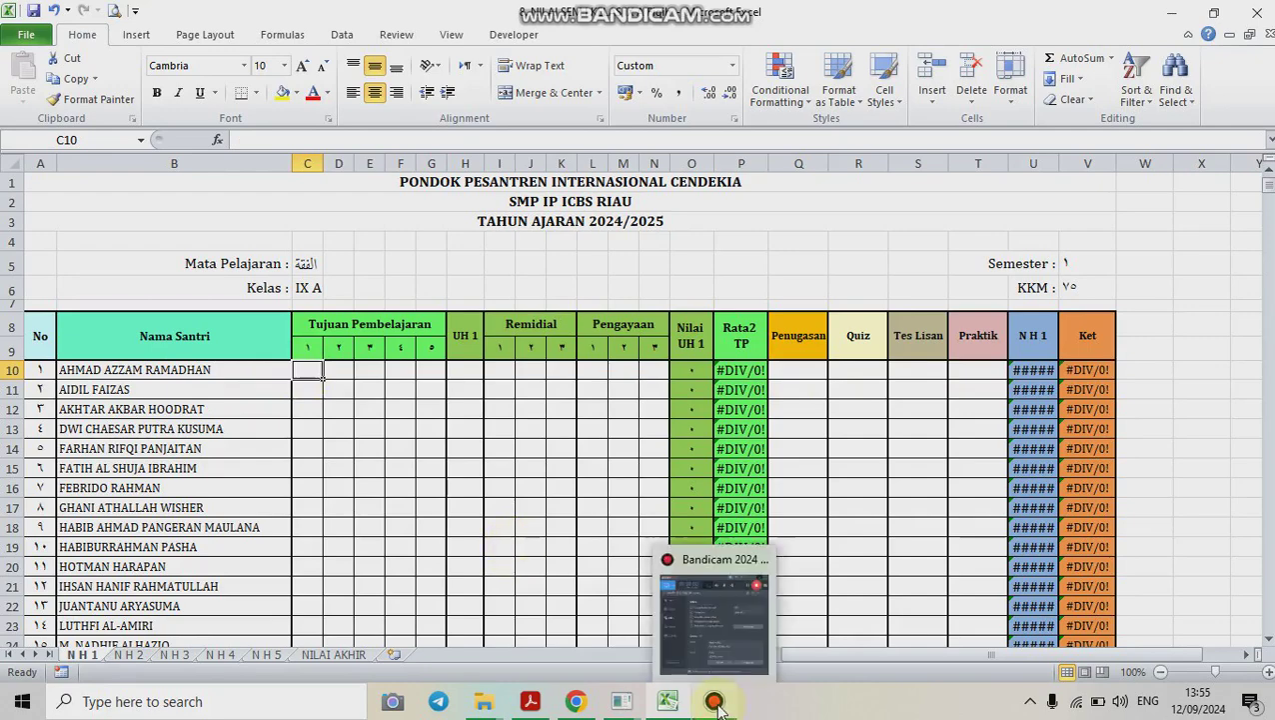